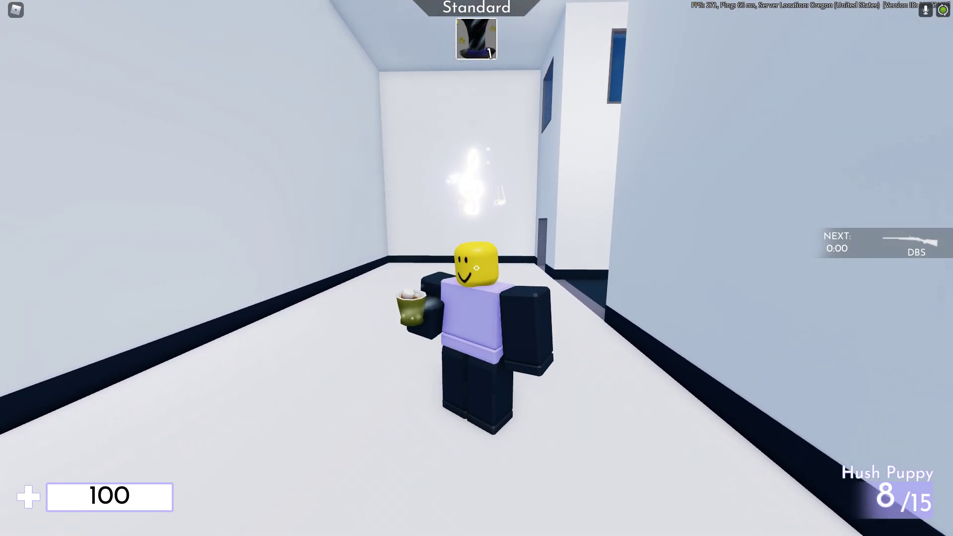
key("s")
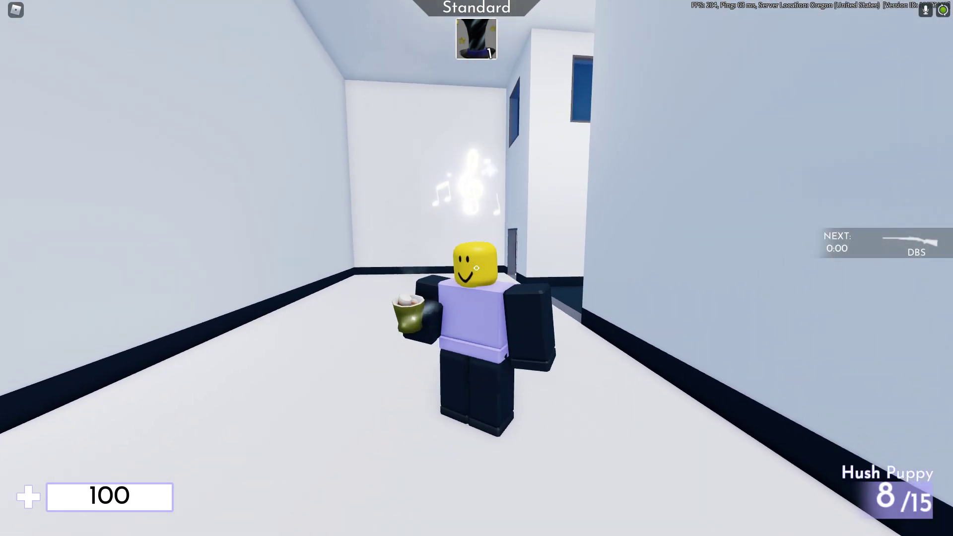
key("s")
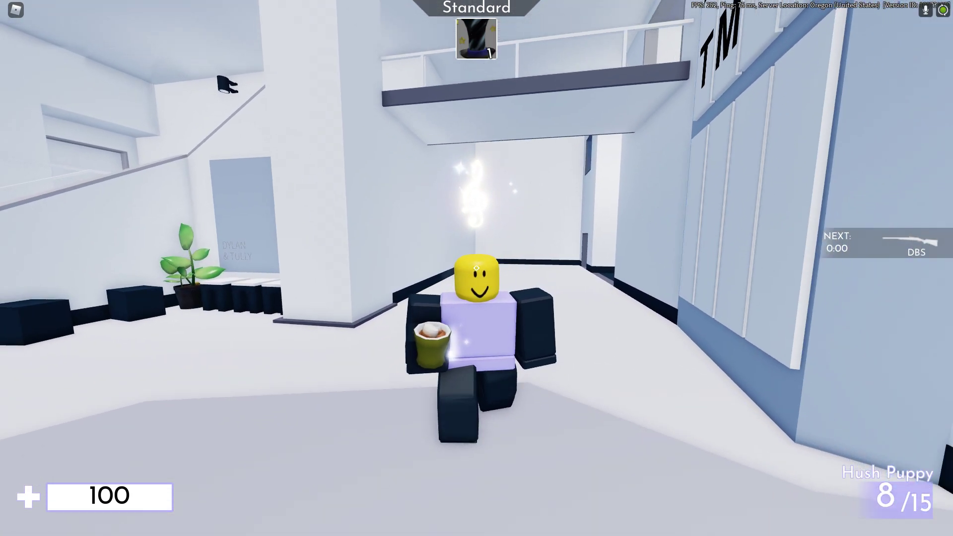
key("s")
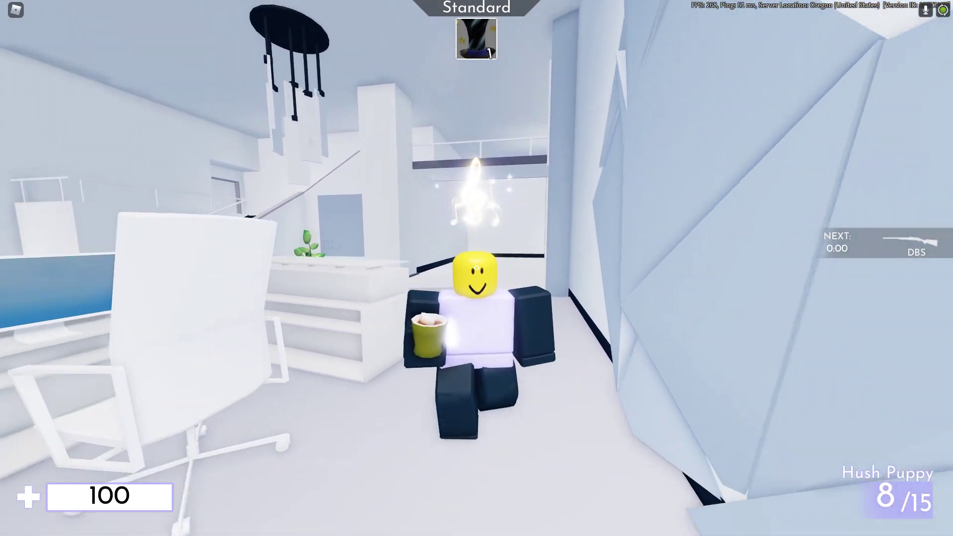
key("s")
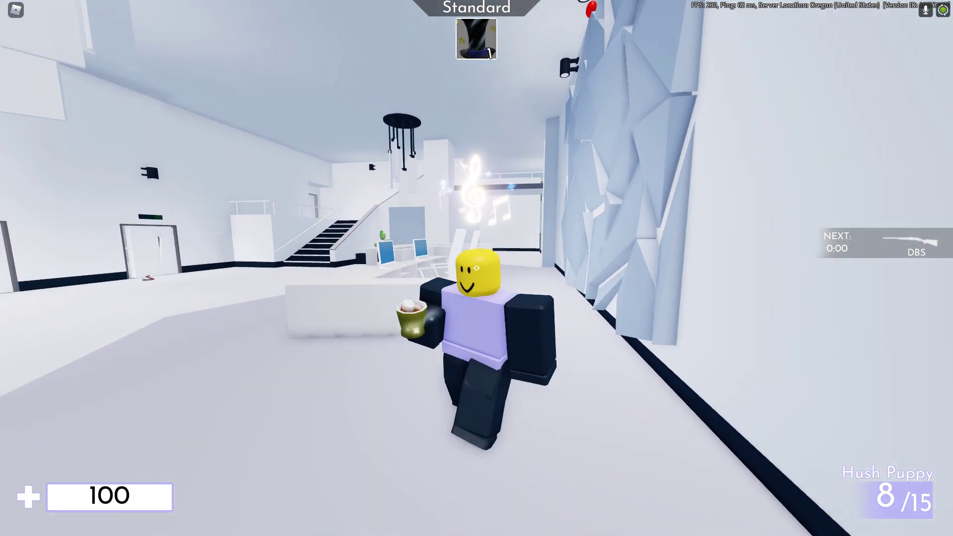
key("s")
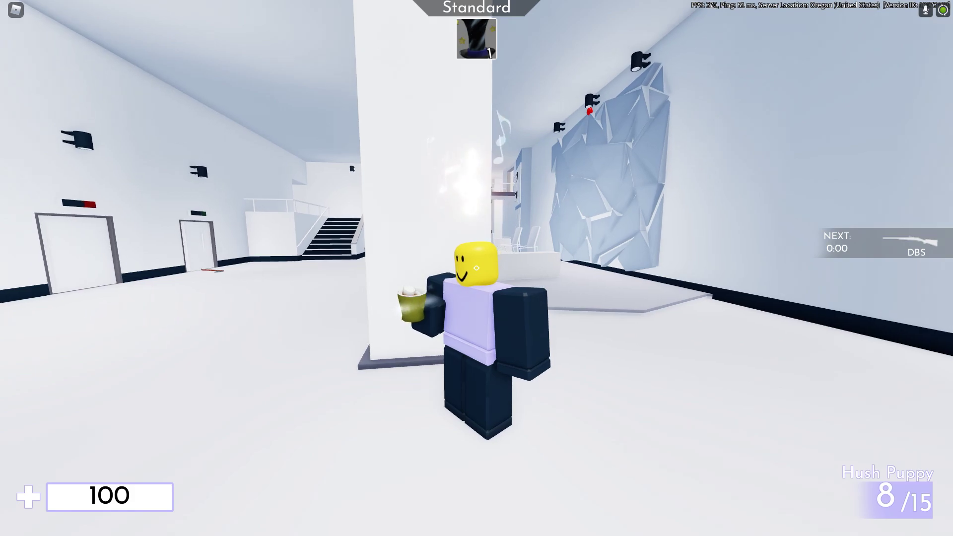
key("d")
key("s")
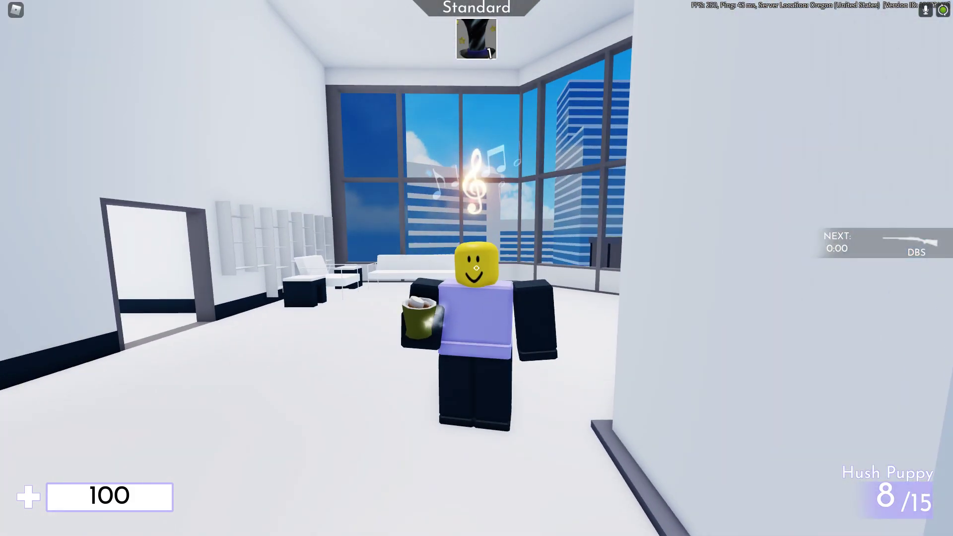
key("s")
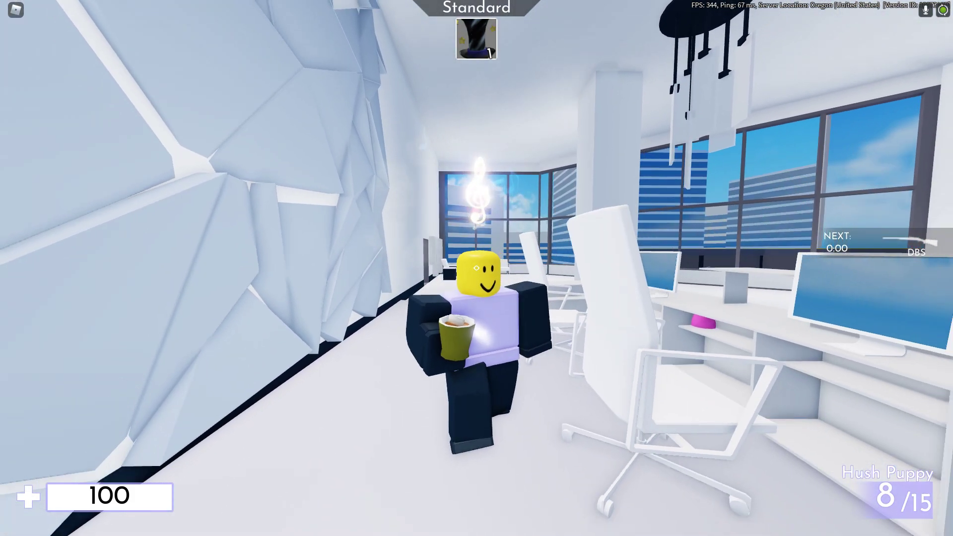
key("a")
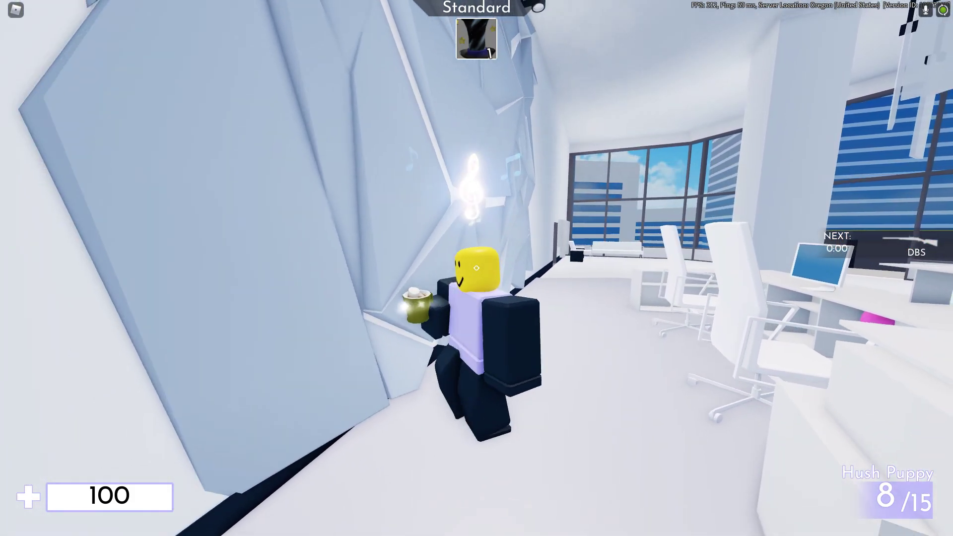
key("s")
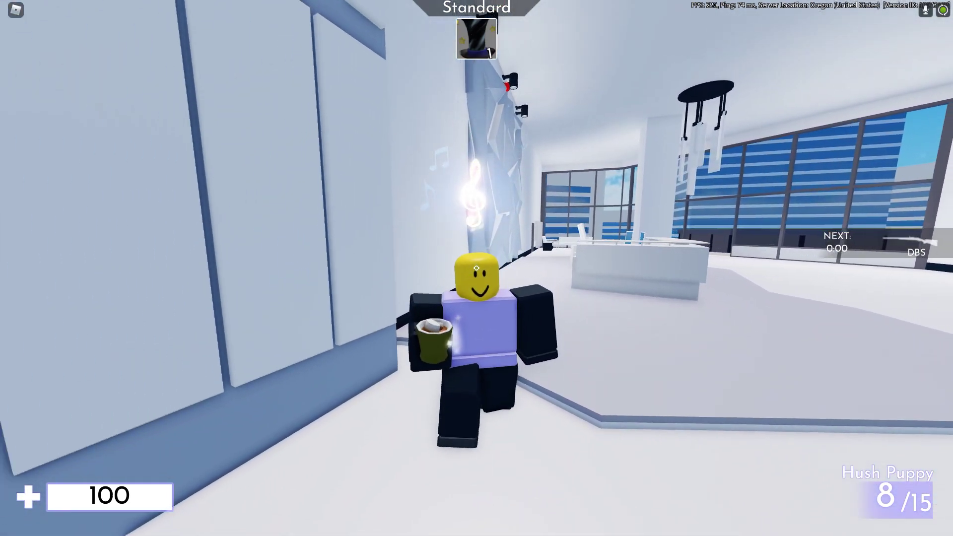
key("s")
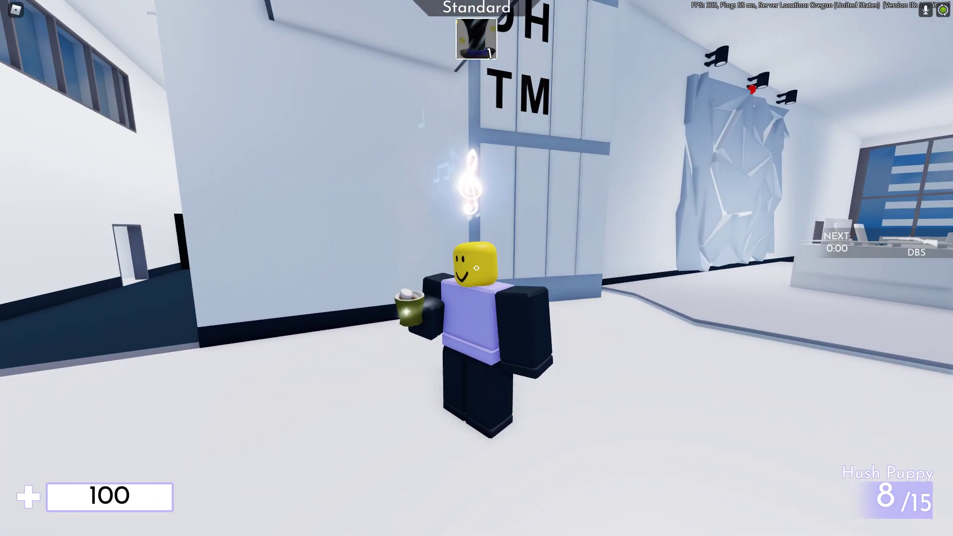
key("s")
key("s")
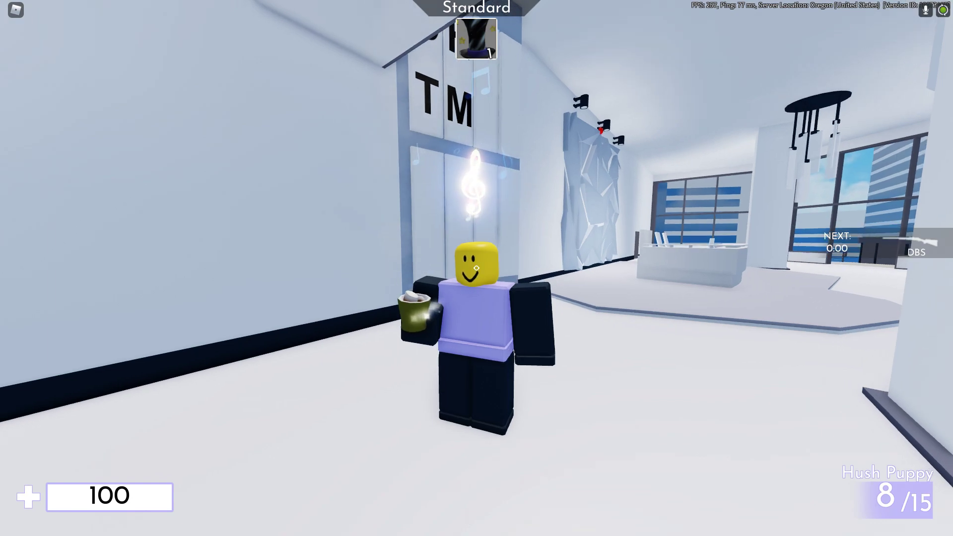
key("s")
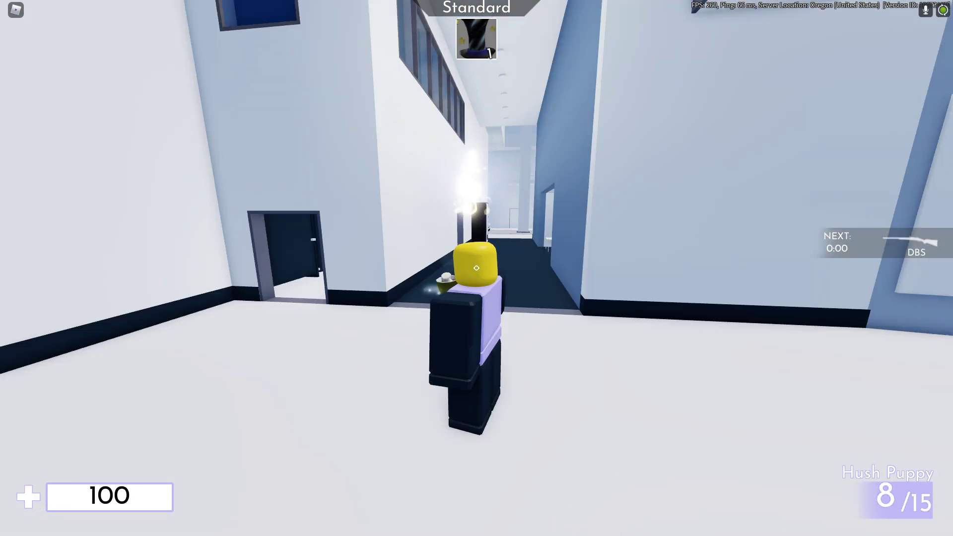
key("d")
key("s")
key("s")
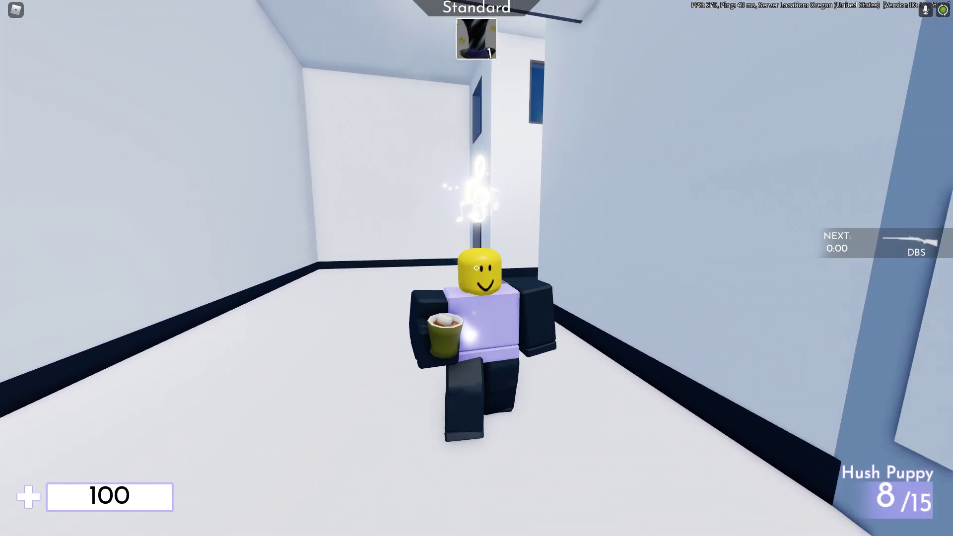
key("s")
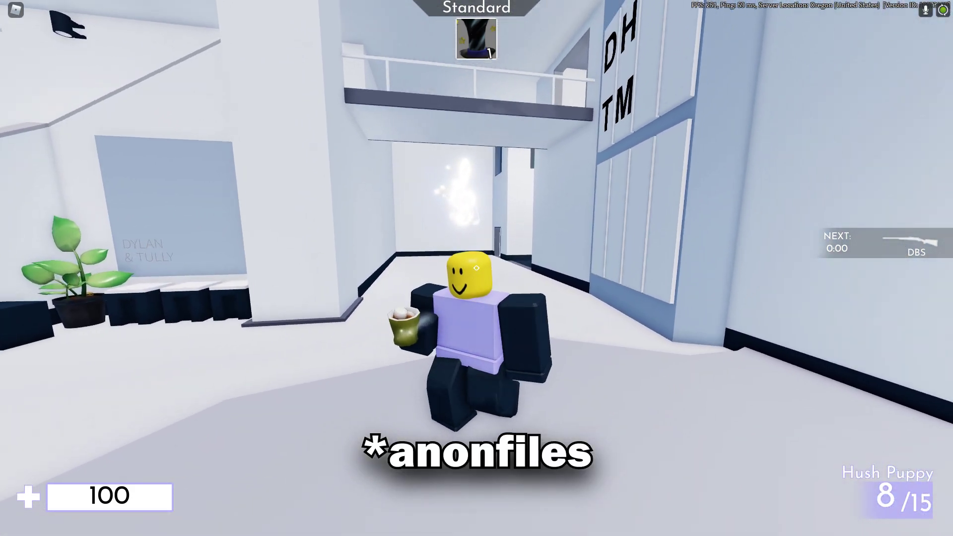
key("s")
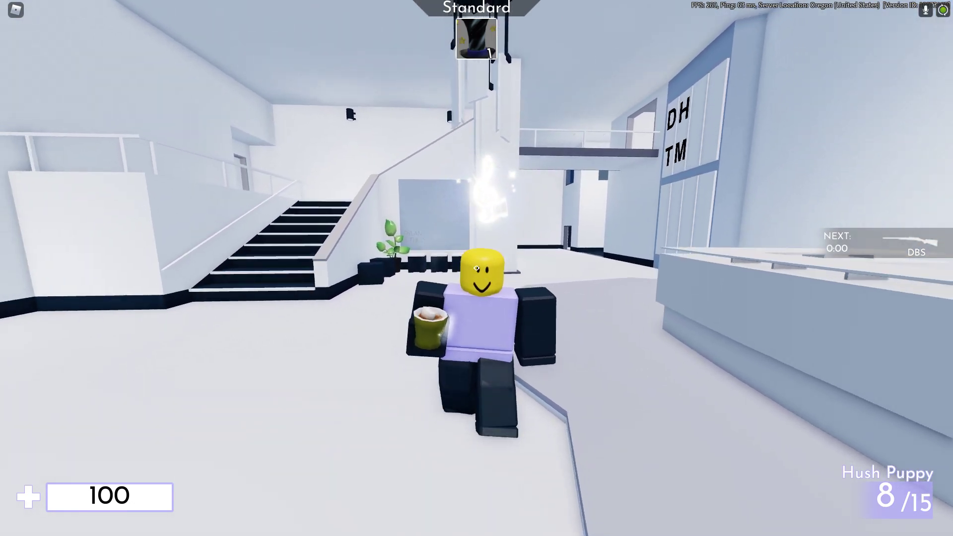
key("s")
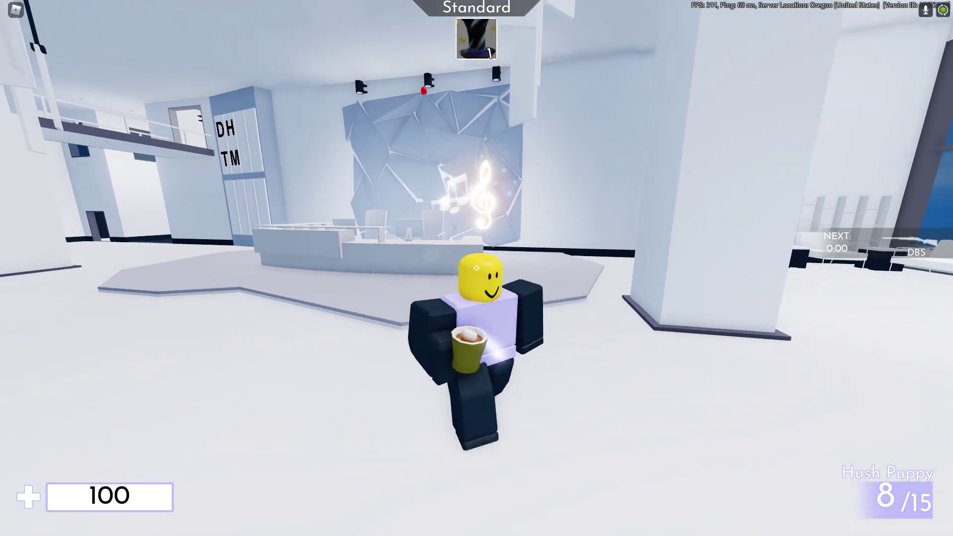
key("s")
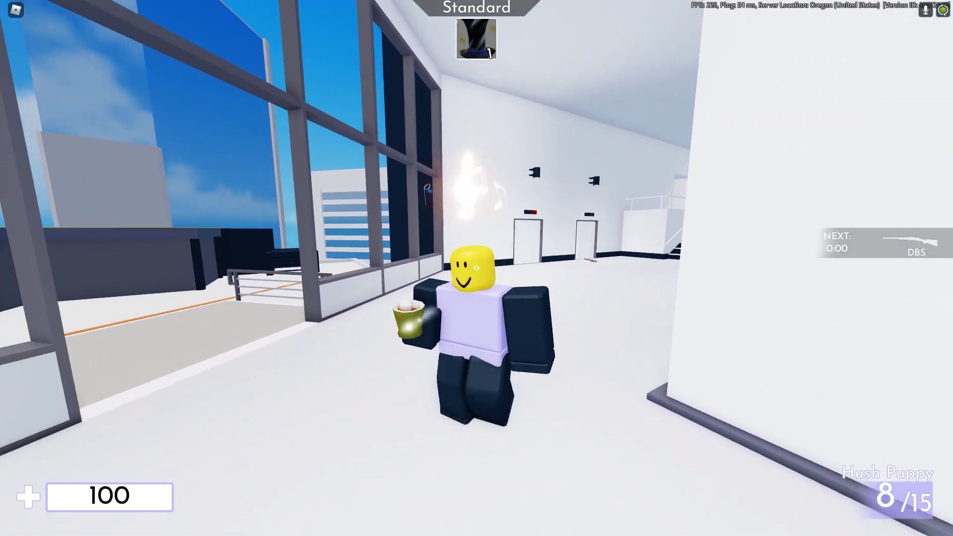
key("d")
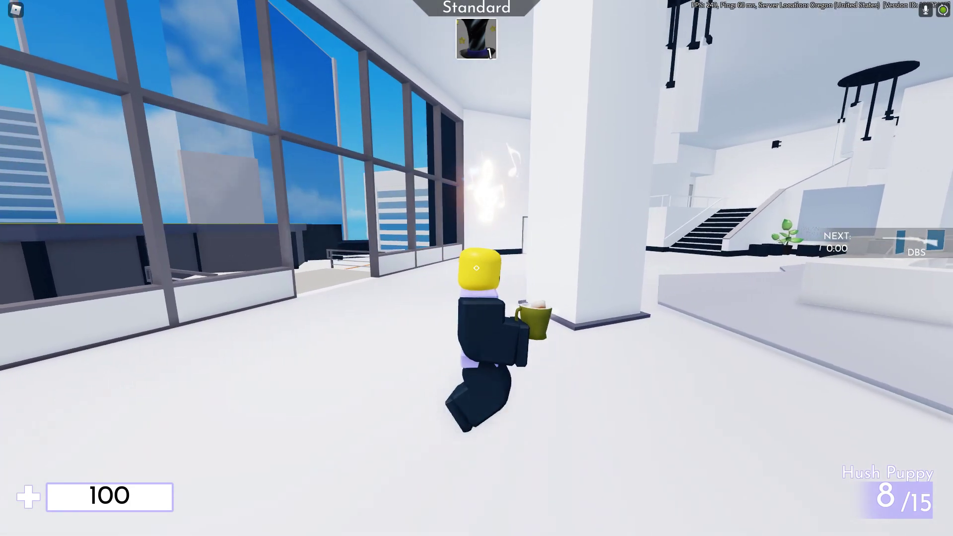
key("a")
key("s")
key("s")
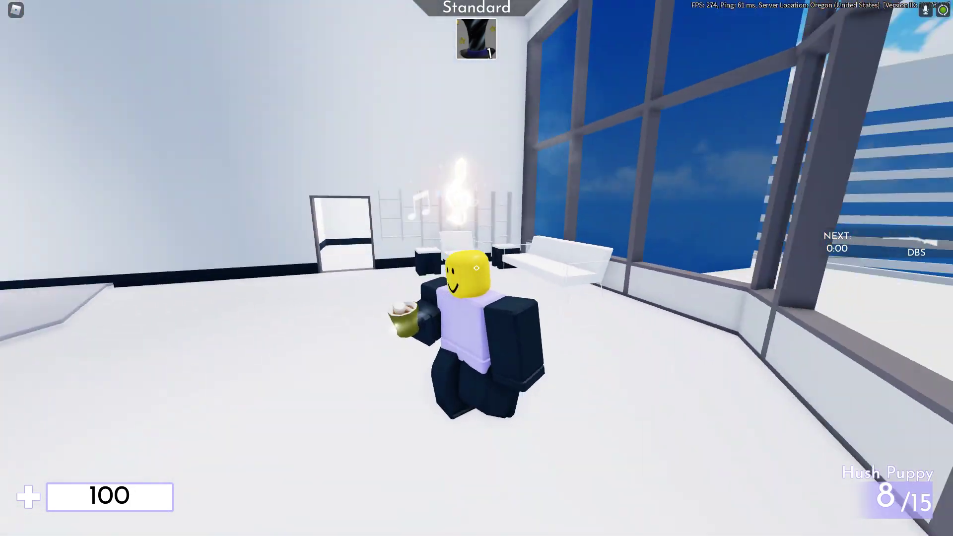
key("s")
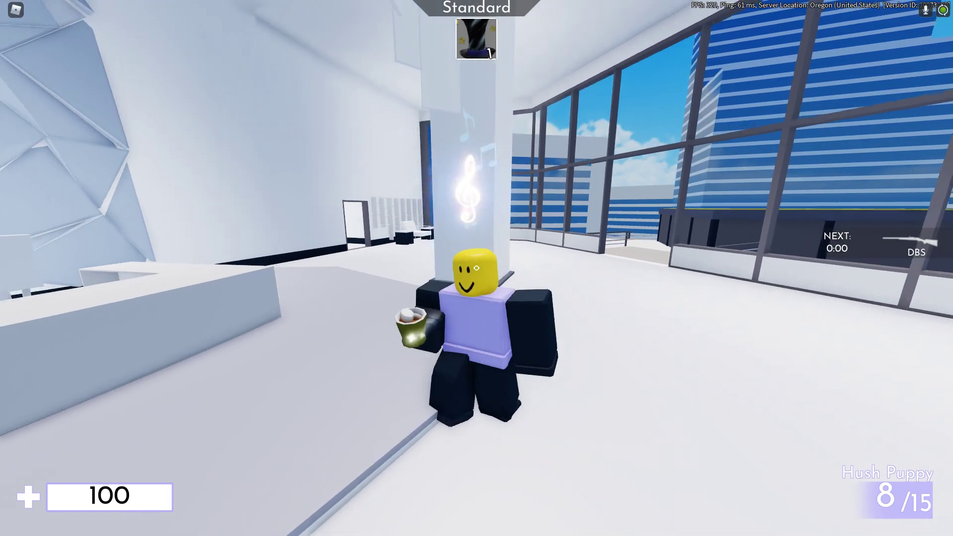
key("s")
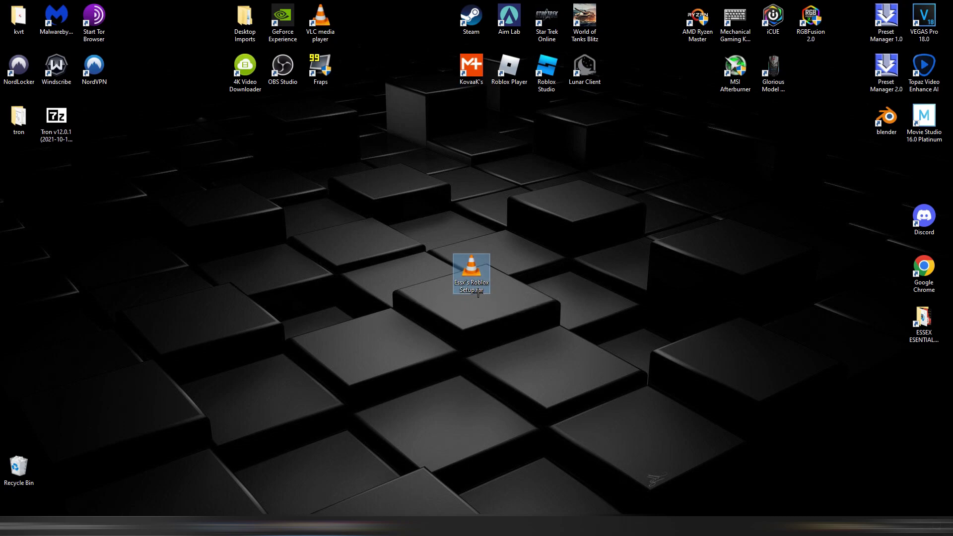
Extract Essx's Roblox Setup.rar on the desktop into its own Essx's Roblox Setup folder
right_click(474, 287)
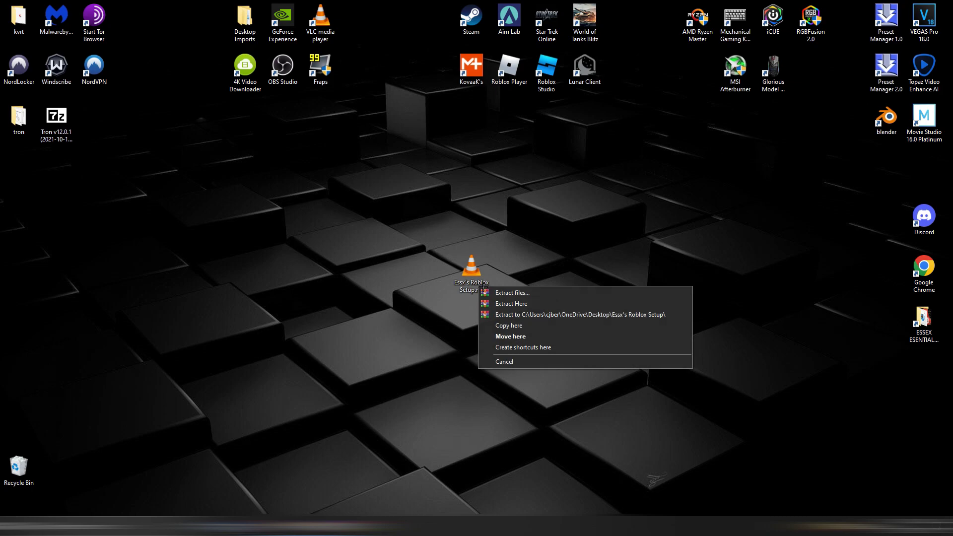
left_click(471, 281)
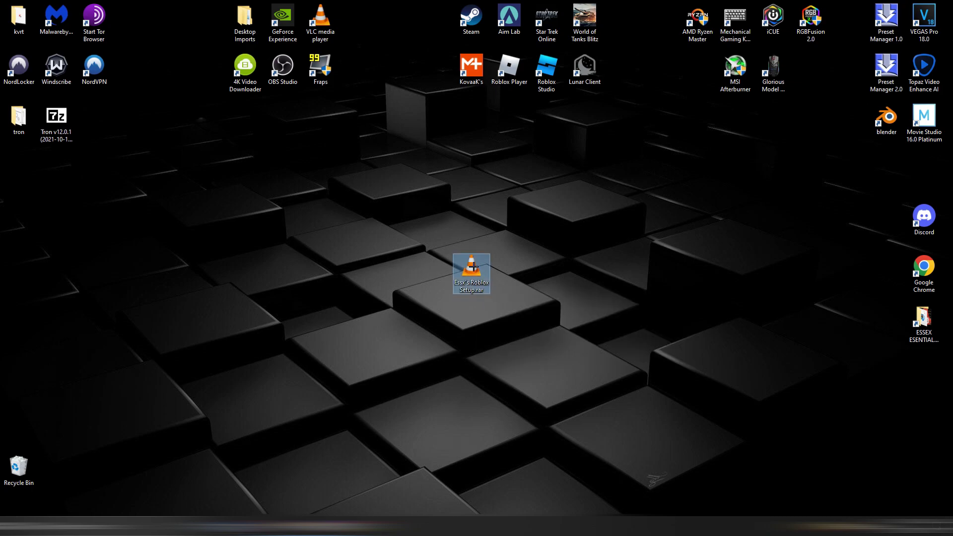
left_click(899, 202)
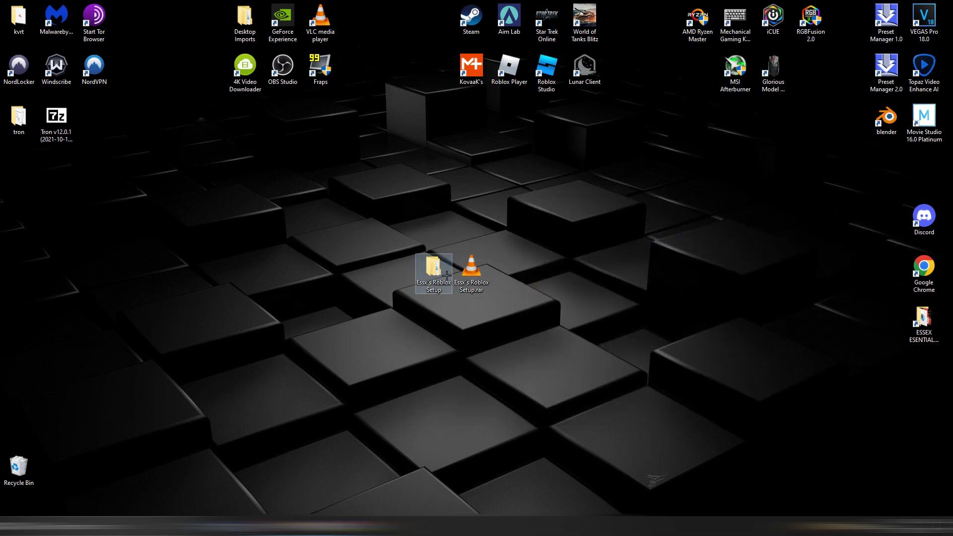
Open the CrosshairOverlay-master folder inside the extracted Essx's Roblox Setup folder
double_click(441, 283)
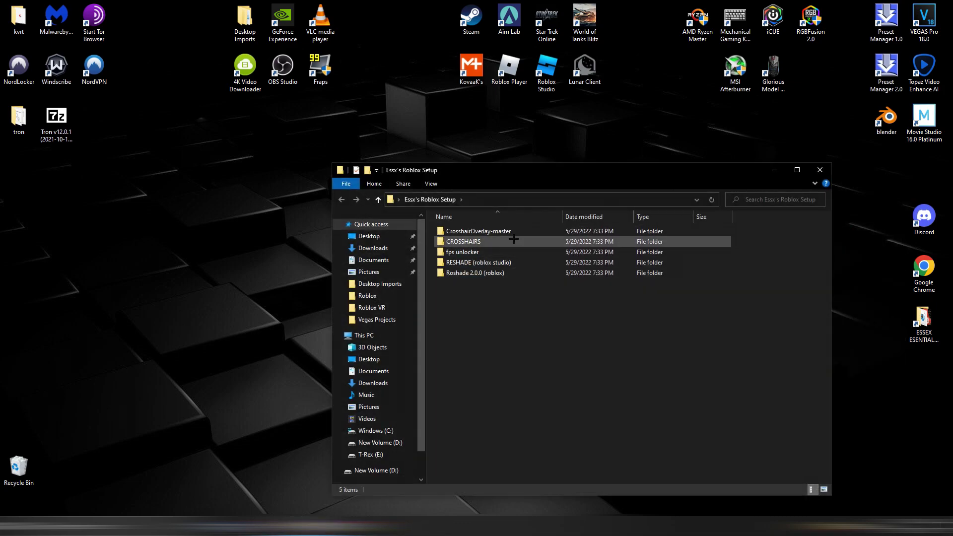
double_click(461, 231)
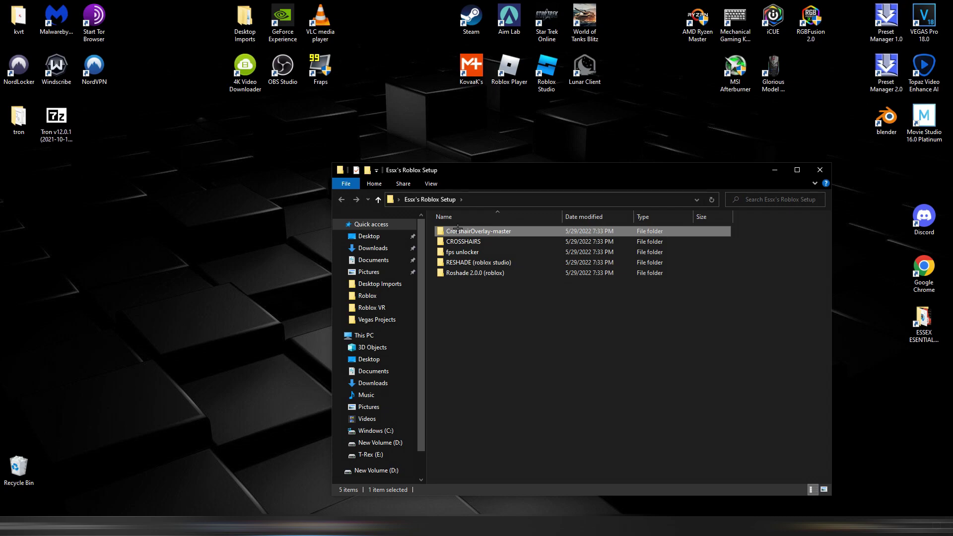
left_click(456, 232)
left_click(490, 391)
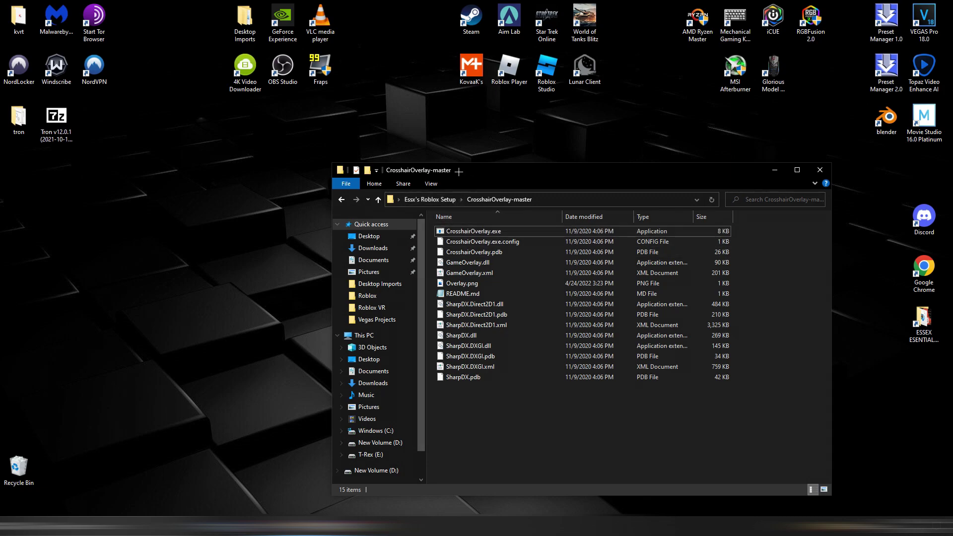
mouse_move(459, 171)
left_mouse_down()
mouse_move(490, 163)
mouse_move(460, 160)
mouse_move(473, 164)
left_mouse_up()
left_click_drag(422, 400, 439, 227)
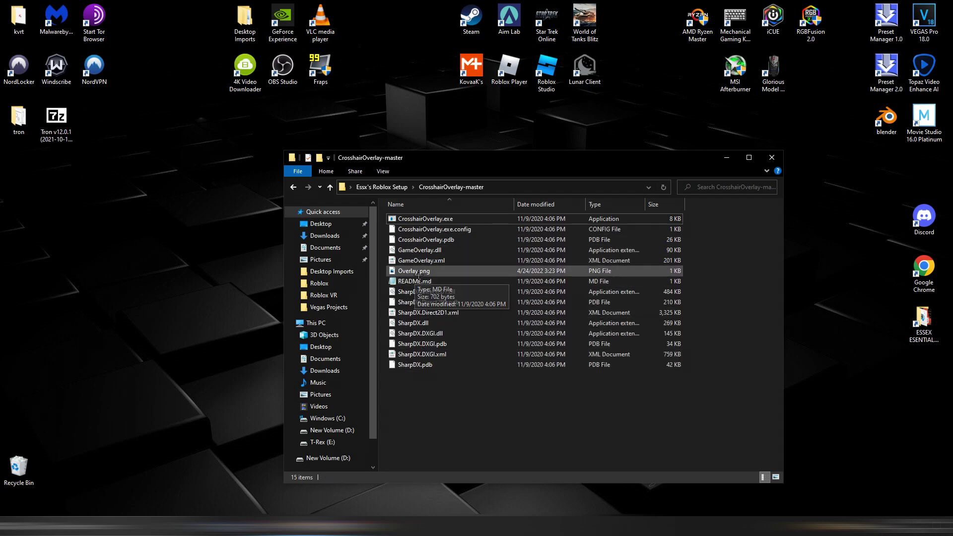
Run CrosshairOverlay.exe to preview the crosshair over the bare desktop, and close its console windows
left_click(454, 271)
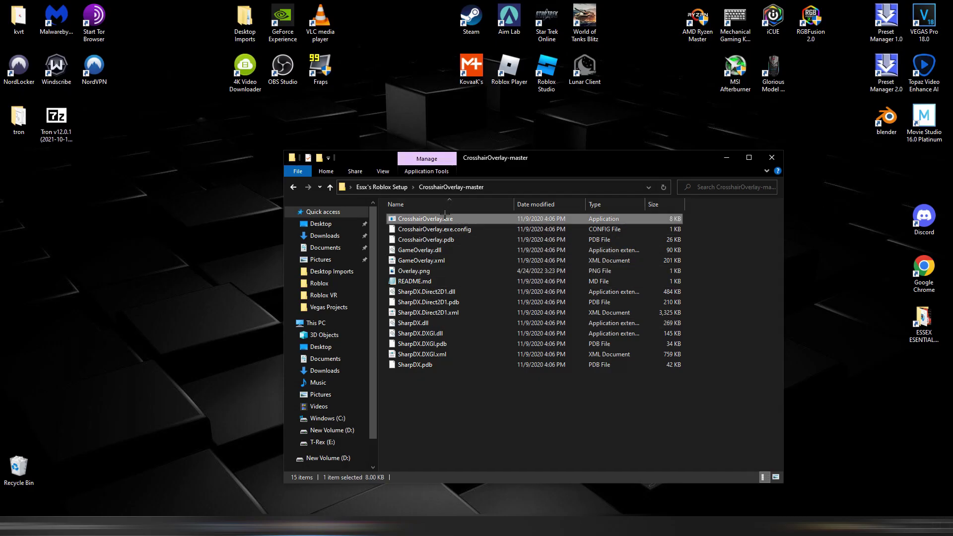
double_click(435, 219)
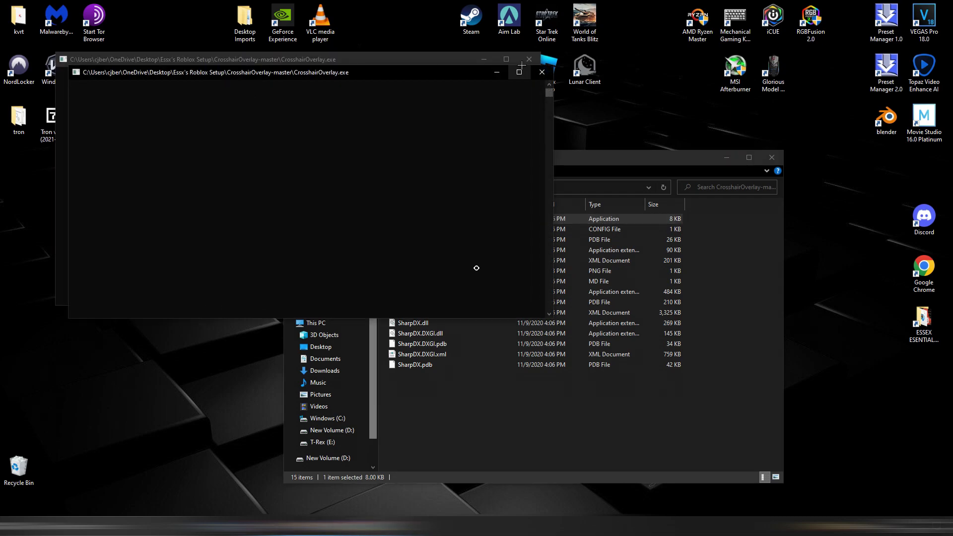
left_click(542, 72)
left_click_drag(362, 58, 486, 145)
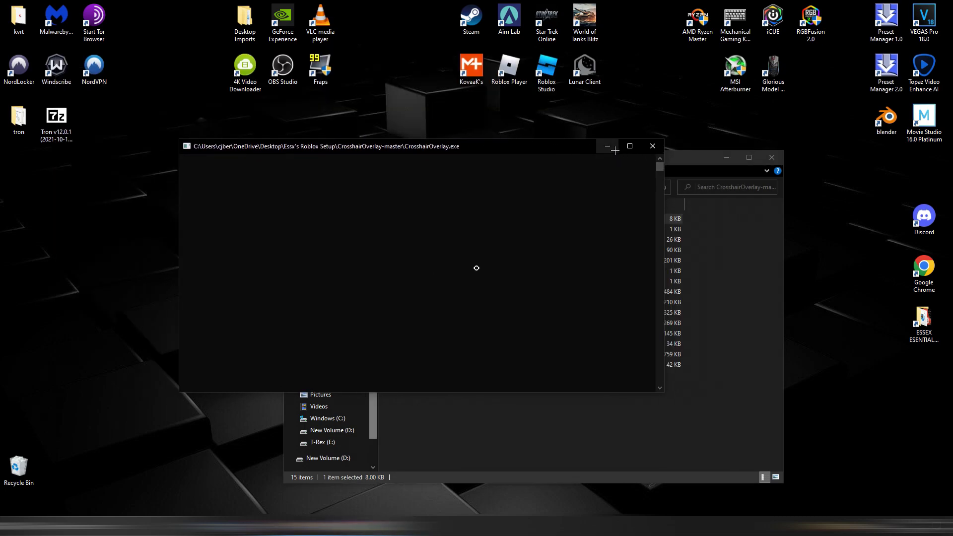
left_click(616, 150)
key("super+d")
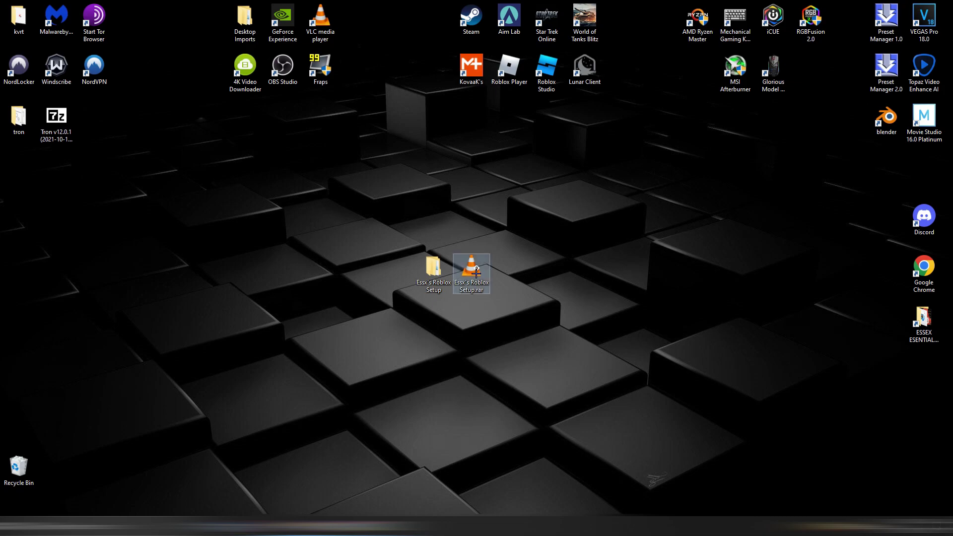
mouse_move(398, 510)
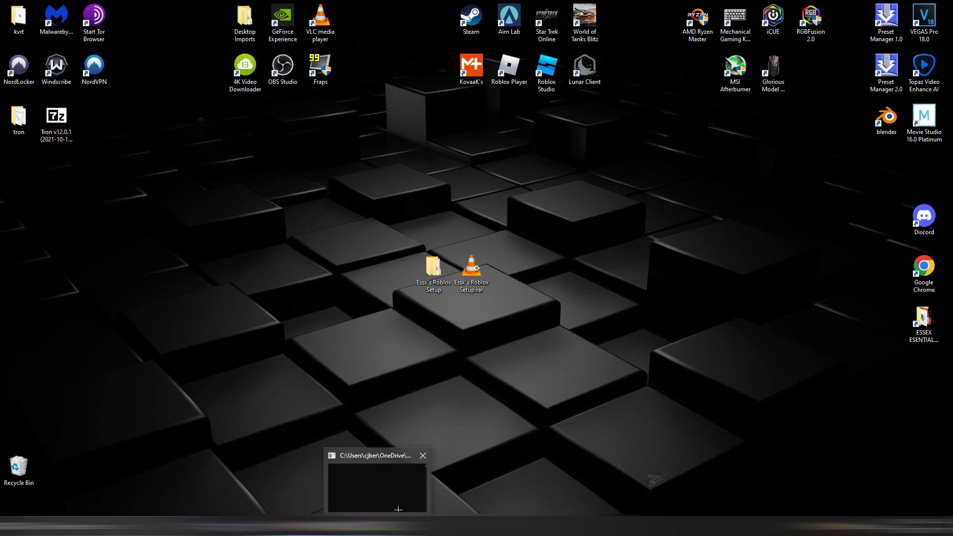
left_click(423, 457)
Open the CROSSHAIRS folder inside the Essx's Roblox Setup folder on the desktop
double_click(435, 270)
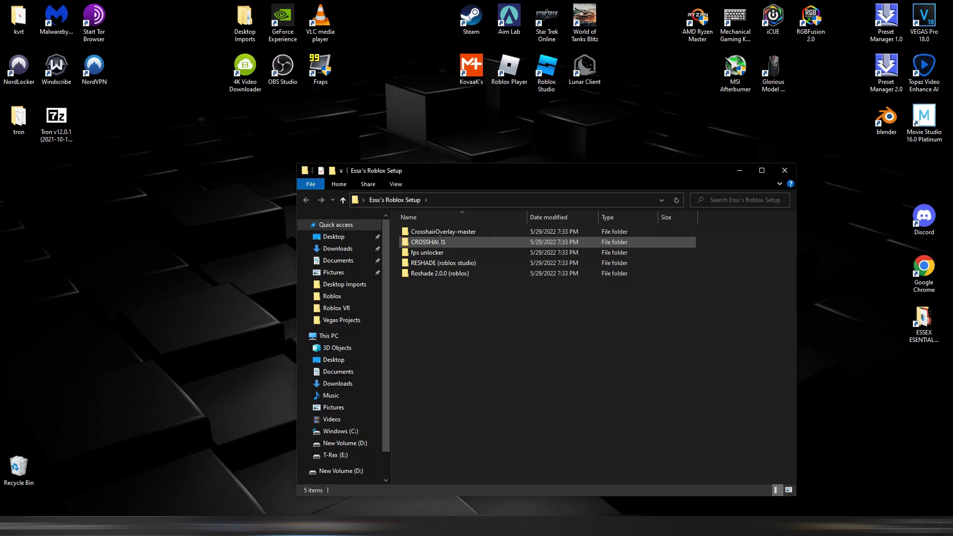
double_click(439, 241)
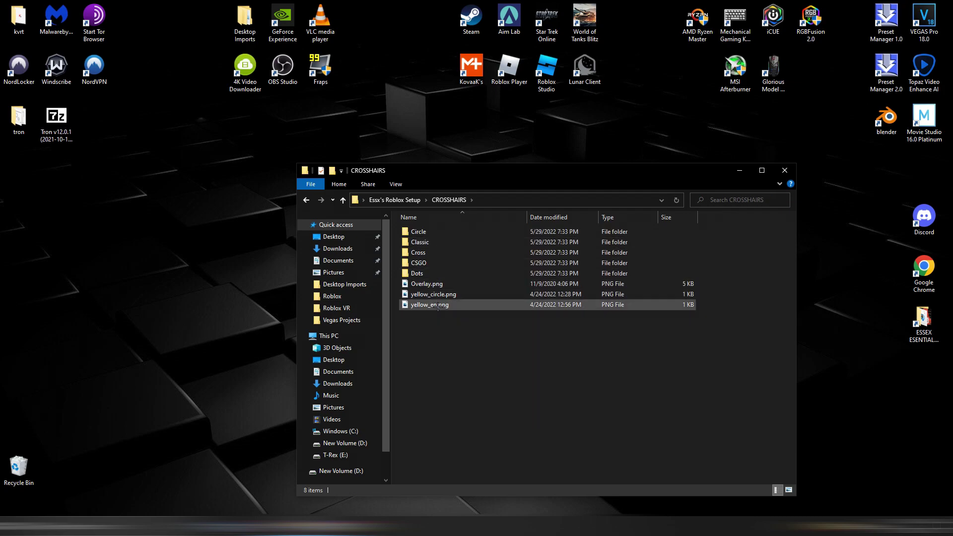
View Overlay.png from the CROSSHAIRS folder enlarged in the image viewer, and close it
key("alt+Left")
double_click(432, 242)
left_click(435, 285)
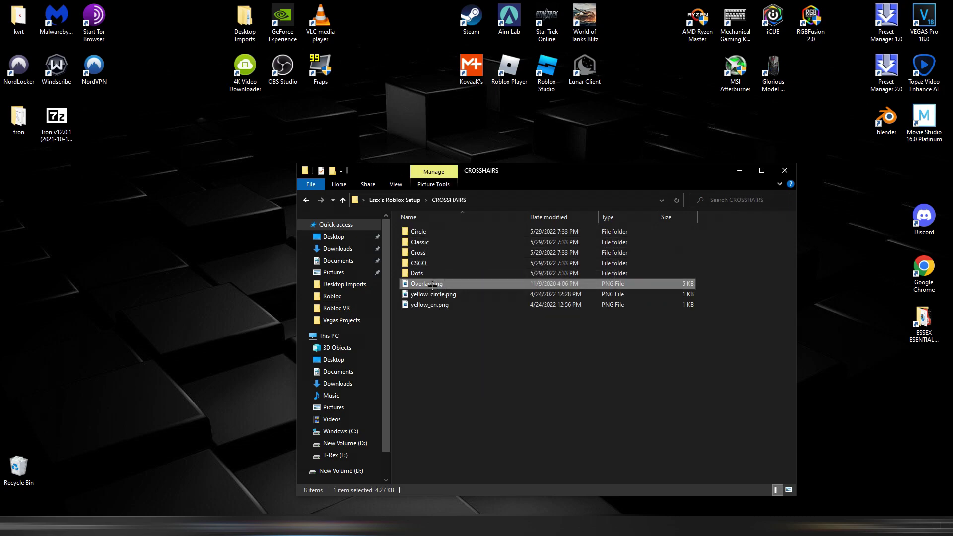
double_click(435, 285)
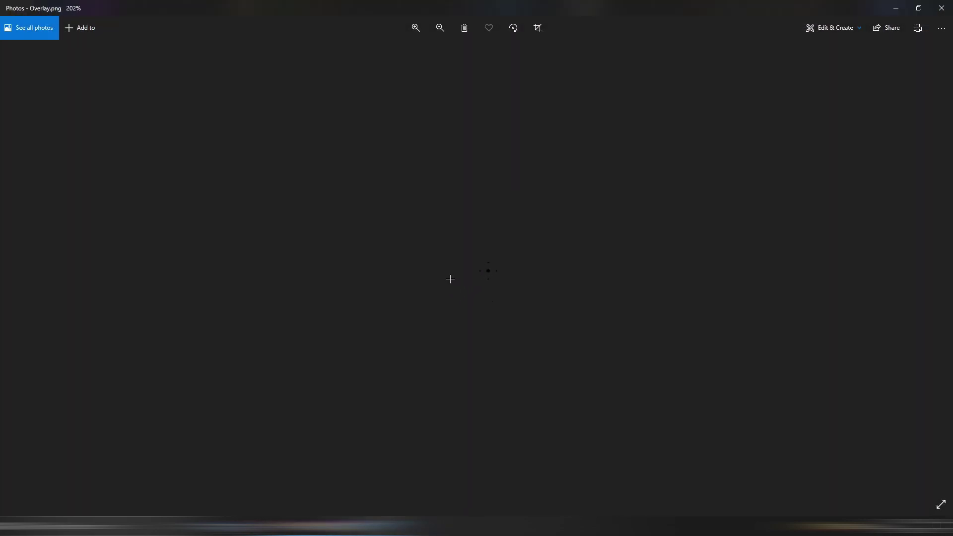
left_click(941, 8)
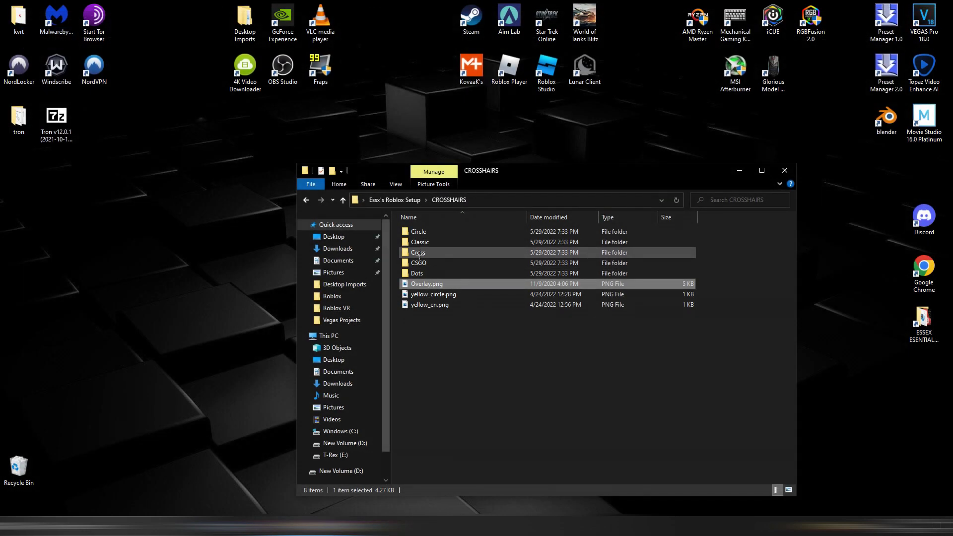
double_click(551, 295)
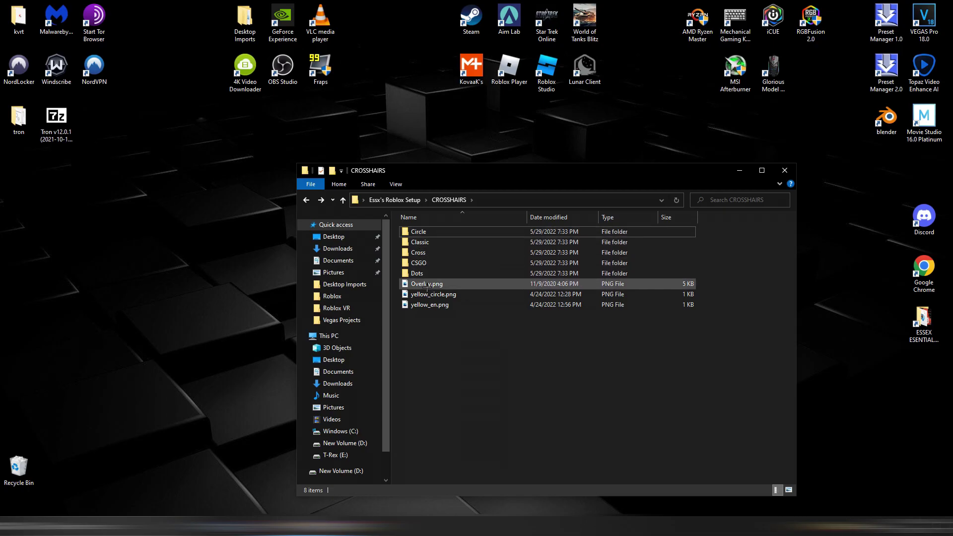
Look through the crosshair images in the Circle and Classic folders of CROSSHAIRS
double_click(429, 234)
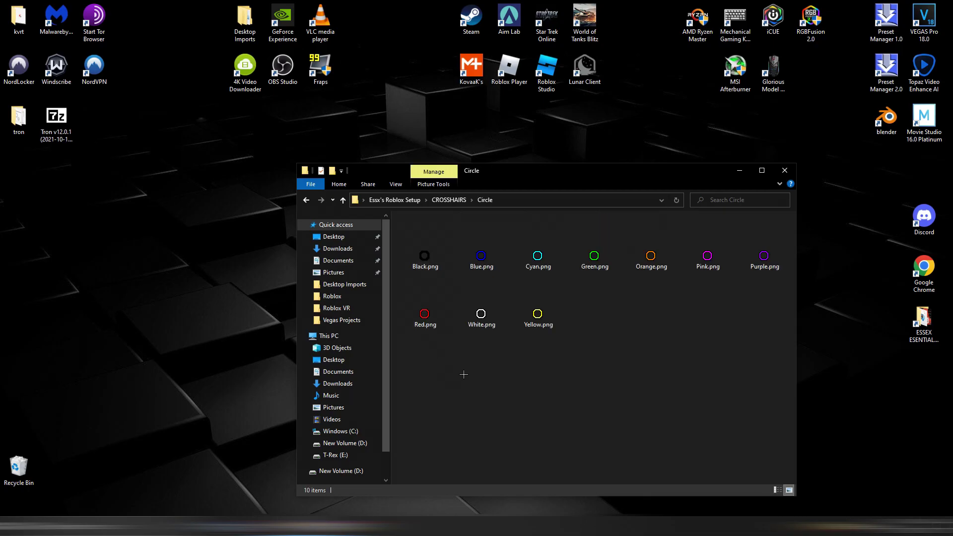
left_click_drag(675, 384, 442, 273)
left_click(558, 351)
key("BackSpace")
key("Down")
key("Return")
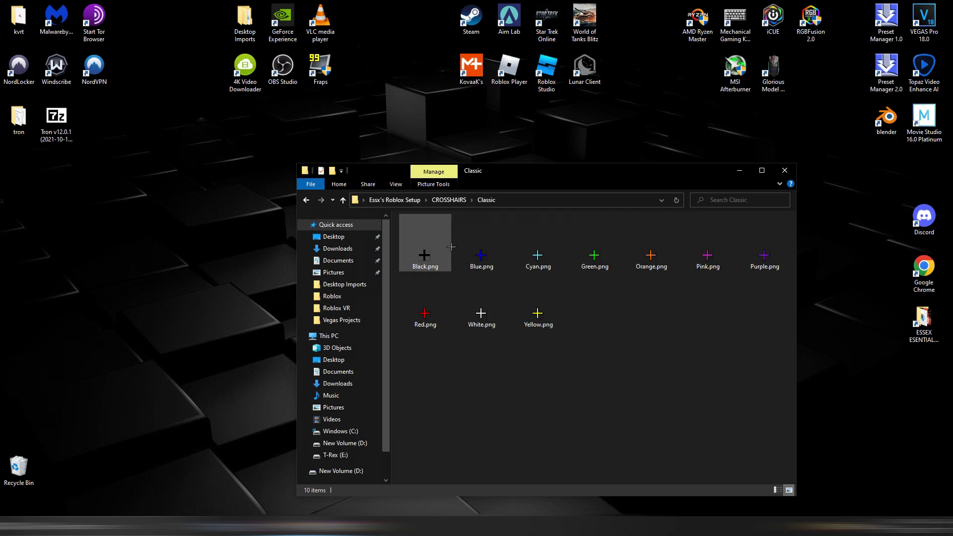
left_click_drag(685, 358, 456, 258)
left_click(711, 336)
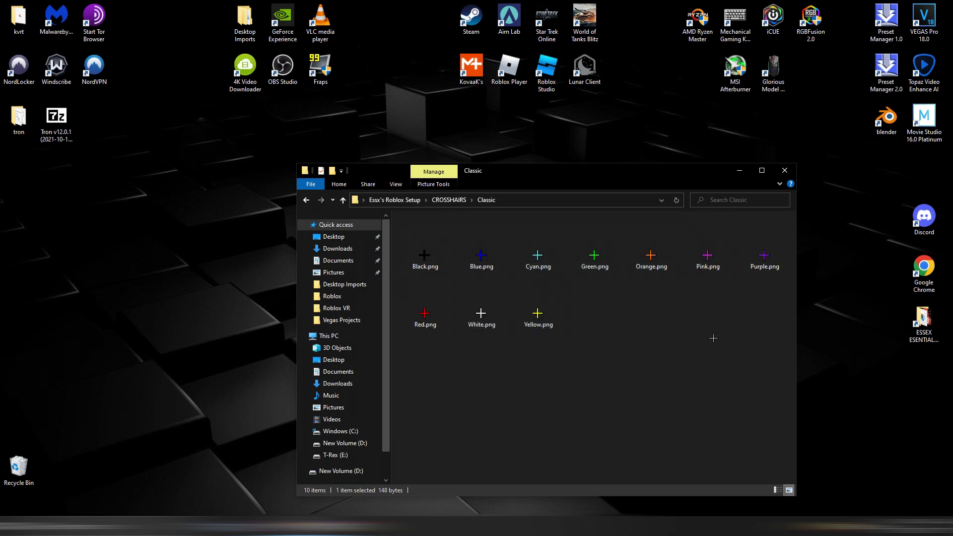
Look through the crosshair images in the Cross, CSGO and Dots folders, and return to the CROSSHAIRS folder
left_click_drag(775, 340, 468, 267)
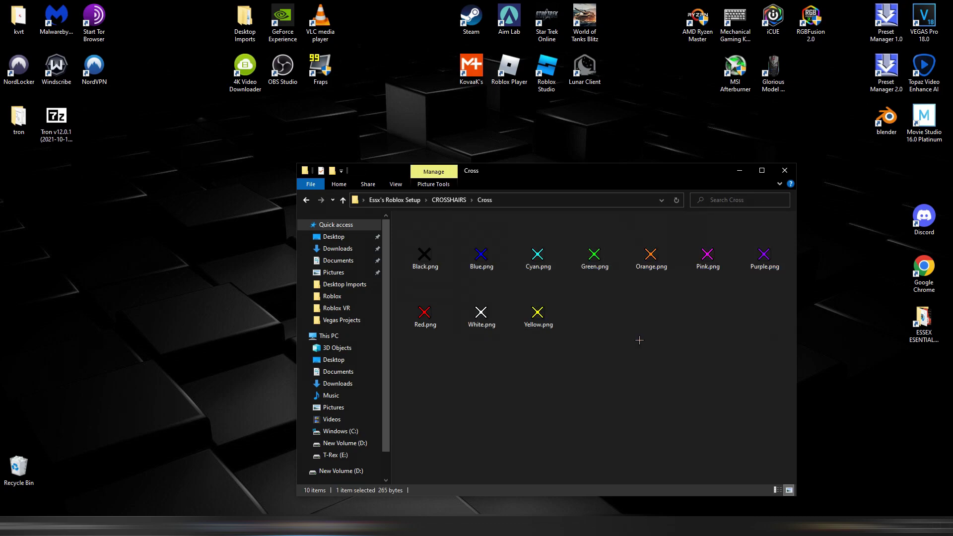
key("BackSpace")
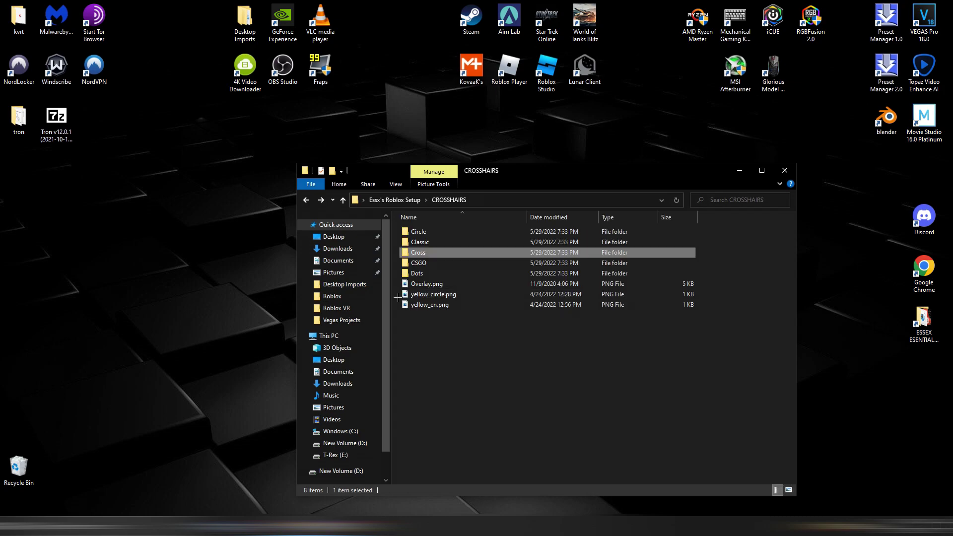
key("Down")
key("Return")
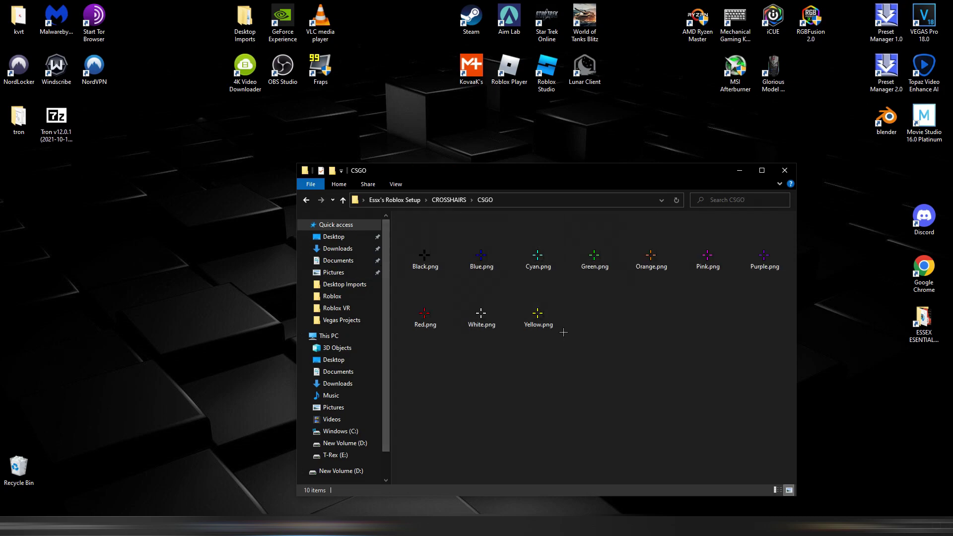
key("BackSpace")
double_click(447, 269)
left_click_drag(745, 366, 604, 354)
key("alt+Left")
key("alt+Left")
key("alt+Right")
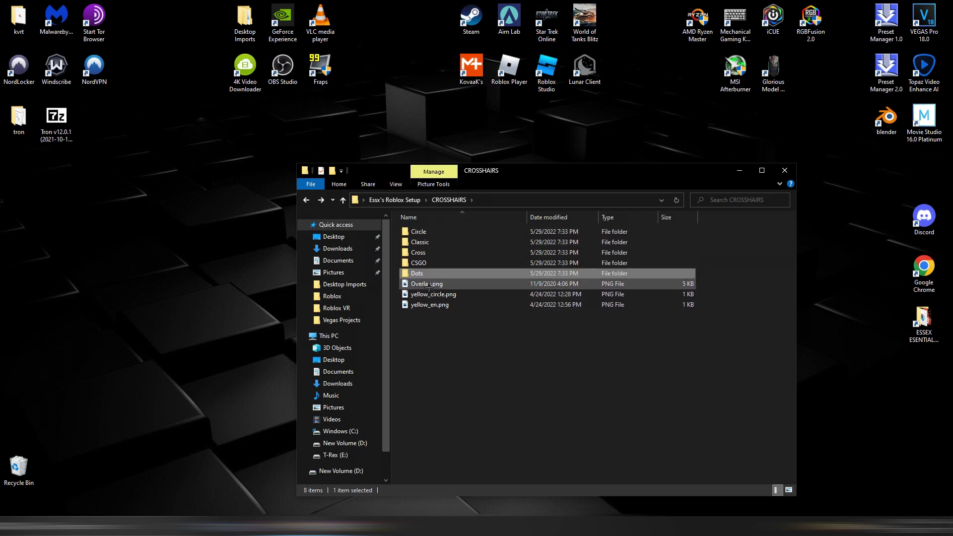
View Overlay.png in the CROSSHAIRS folder at full-image size, and close the viewer
key("Down")
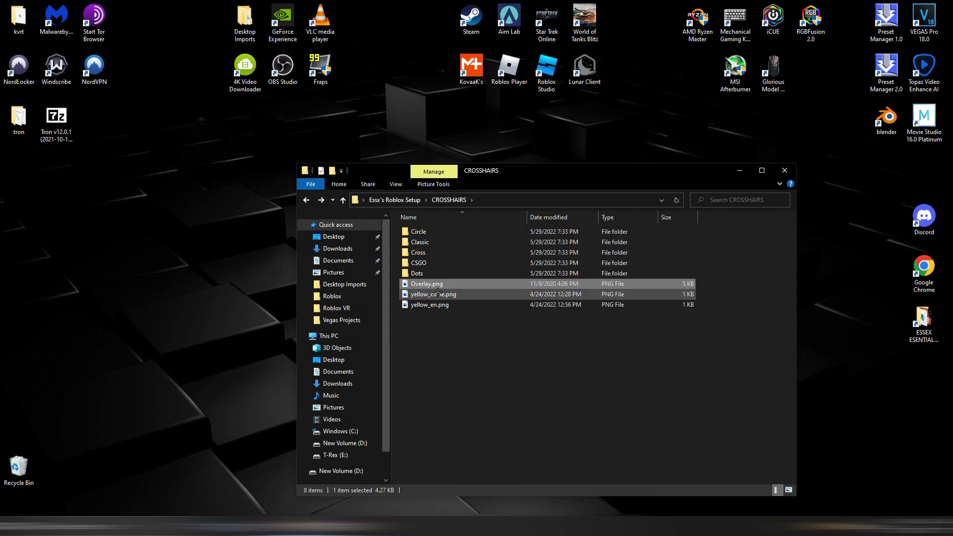
double_click(434, 287)
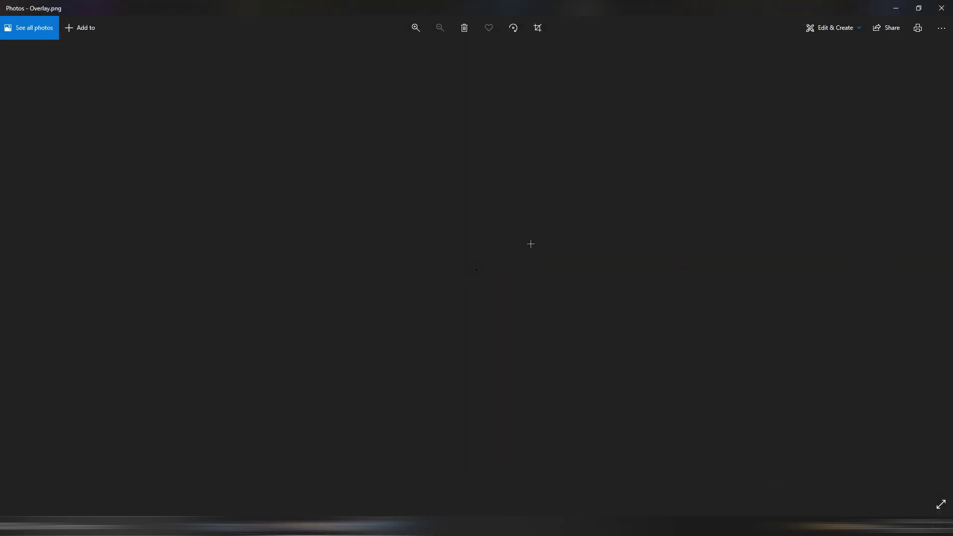
key("alt+F4")
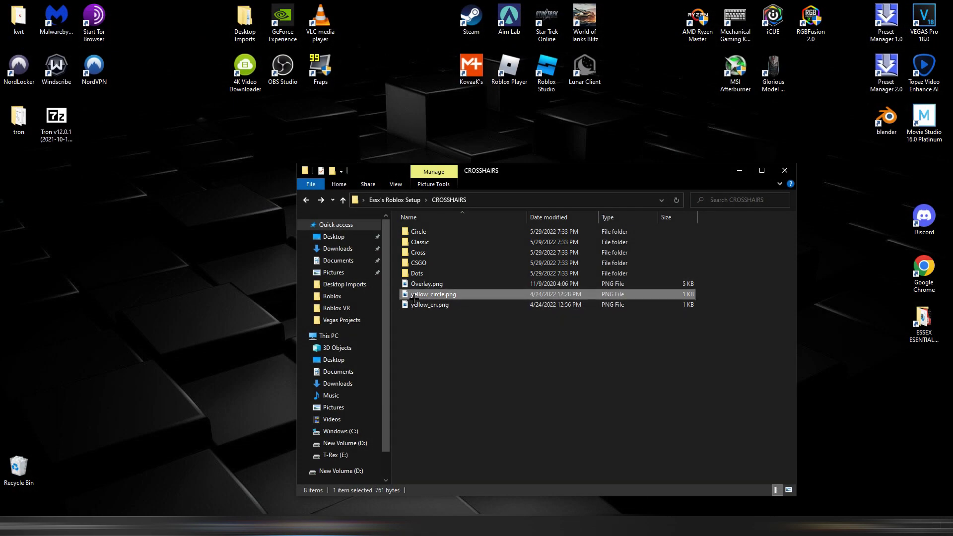
Locate Overlay.png in the CrosshairOverlay-master folder, run CrosshairOverlay.exe from there, and close its console window
key("alt+Left")
double_click(431, 231)
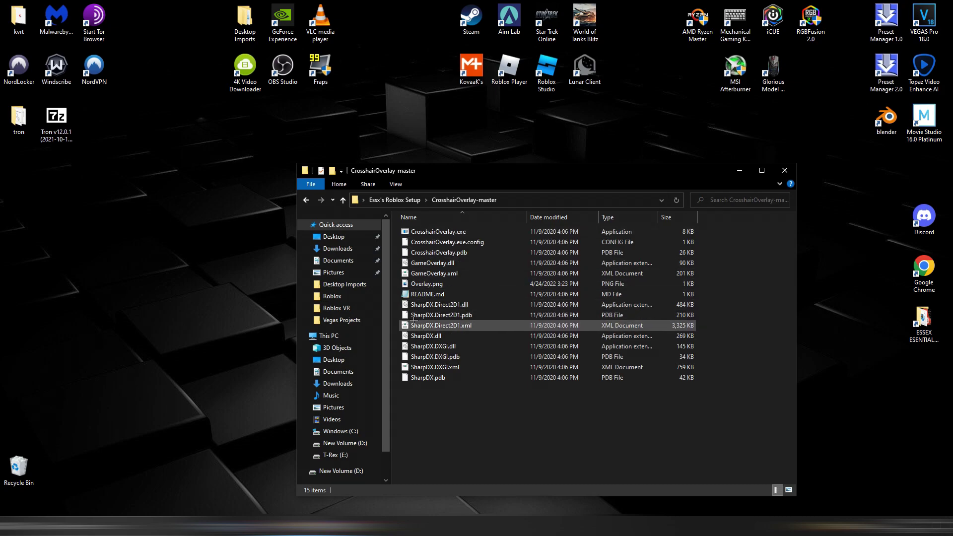
left_click(430, 285)
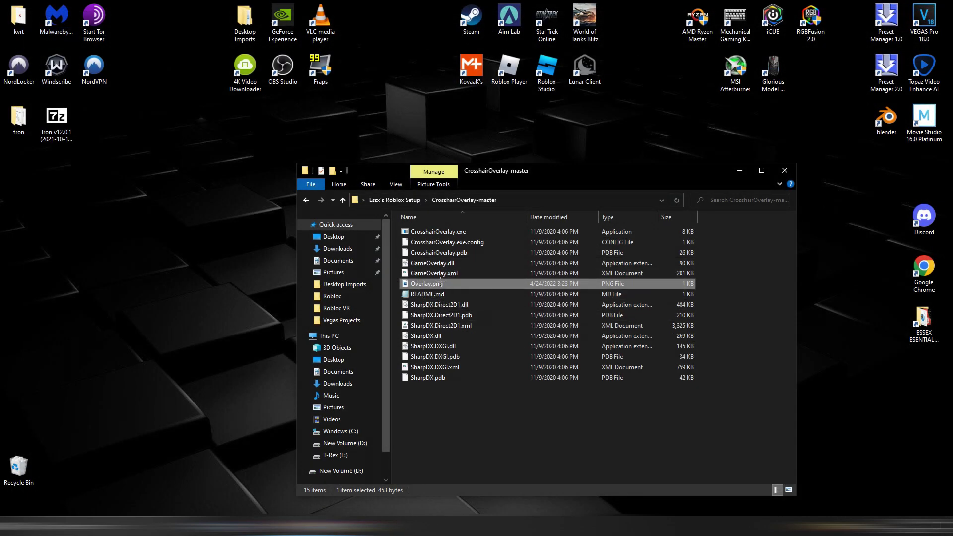
double_click(449, 231)
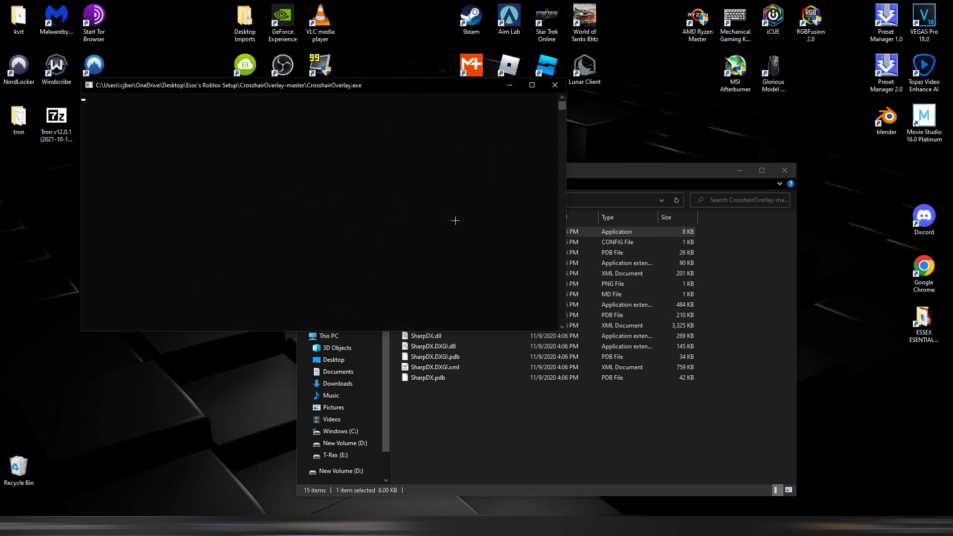
left_click(555, 85)
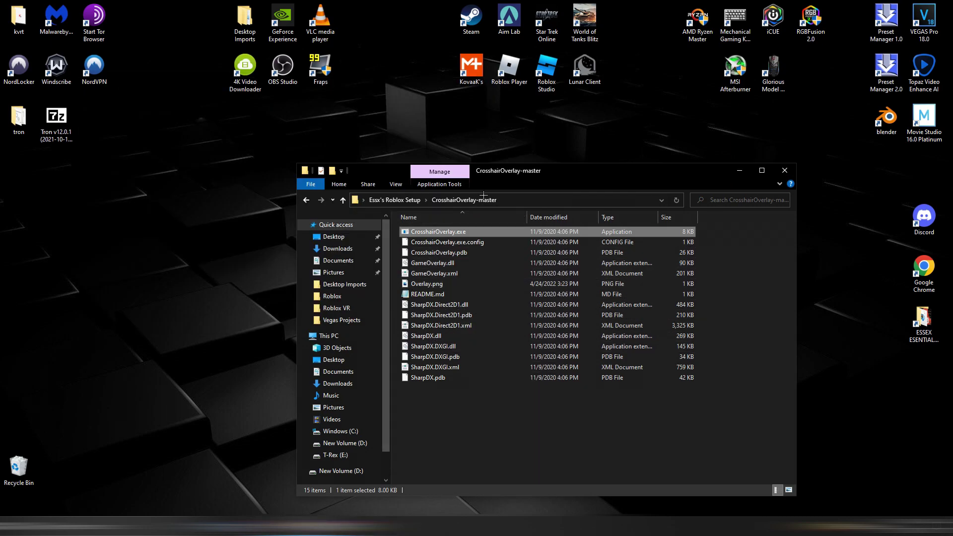
Reposition the folder window and open the Cross folder inside CROSSHAIRS
left_click_drag(509, 171, 463, 220)
key("alt+Left")
double_click(396, 289)
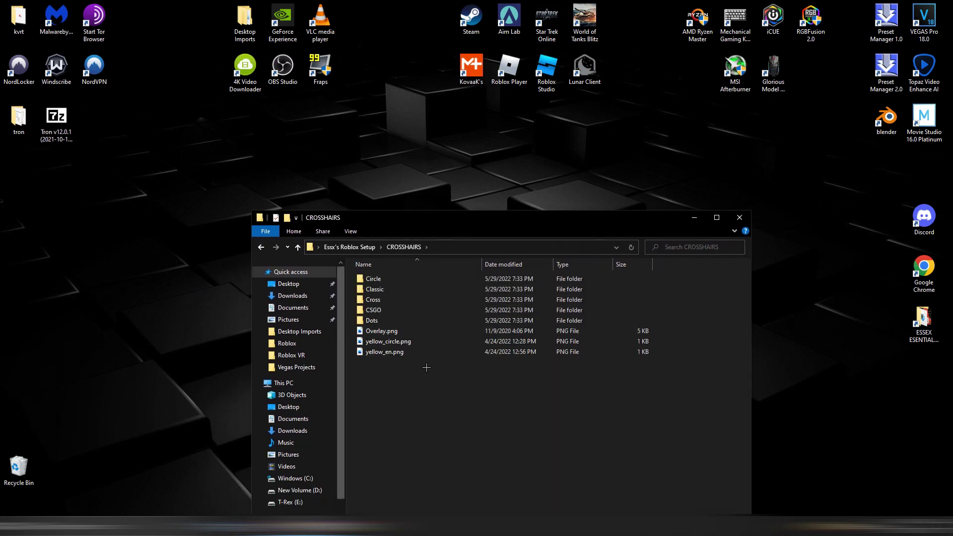
double_click(396, 300)
double_click(396, 302)
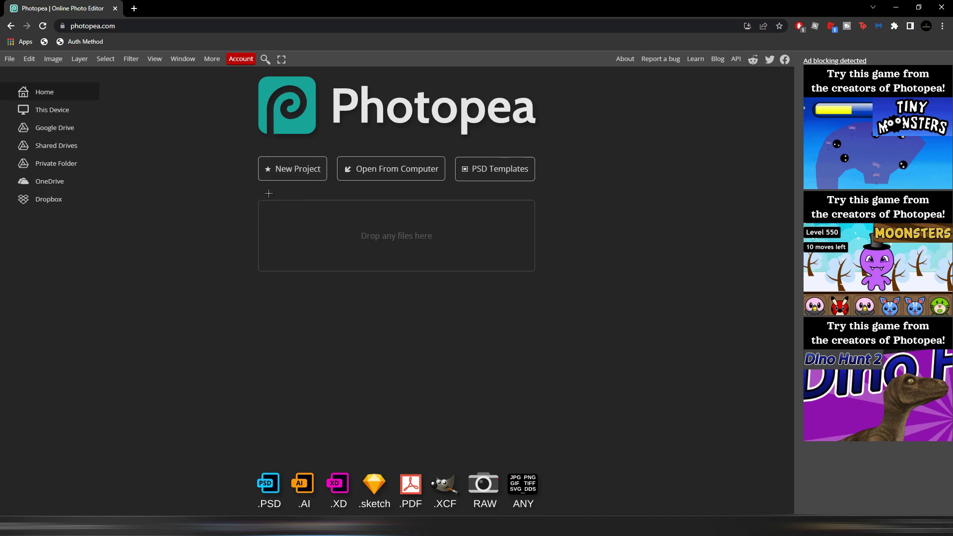
Create a new 16:9 Photopea project with a width of 1920 pixels and a white background
left_click(286, 171)
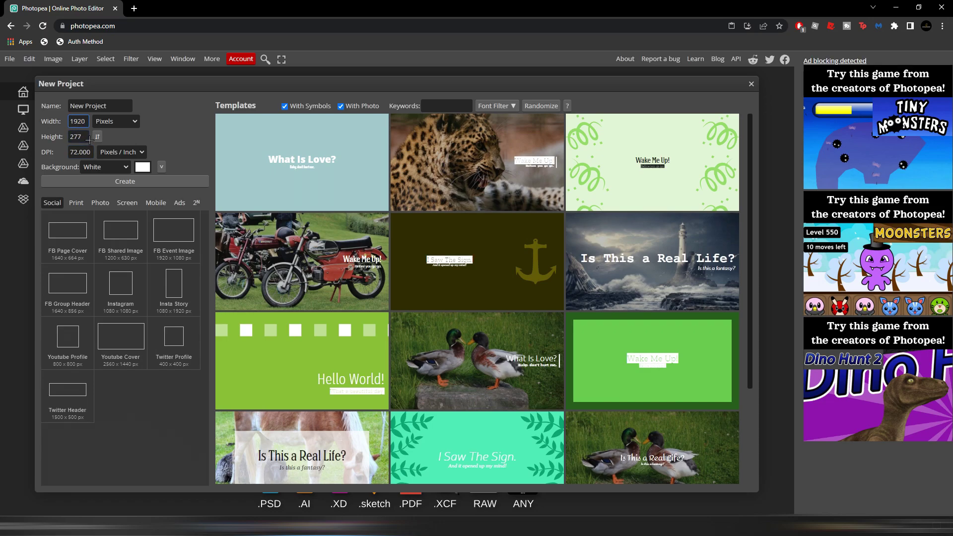
left_click_drag(88, 139, 4, 124)
key("BackSpace")
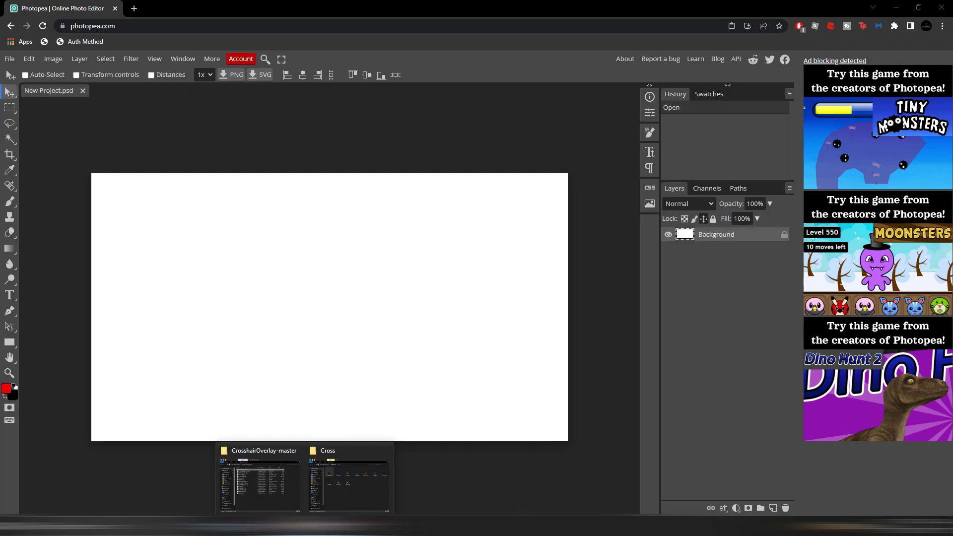
Place Black.png from the Cross folder onto the Photopea canvas and move it to the canvas centre
left_click(344, 477)
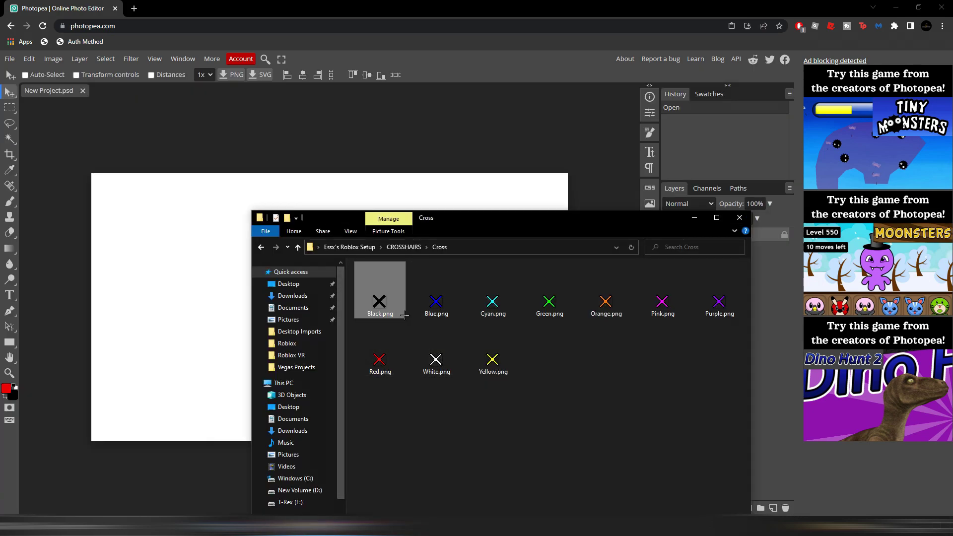
left_click_drag(380, 298, 222, 283)
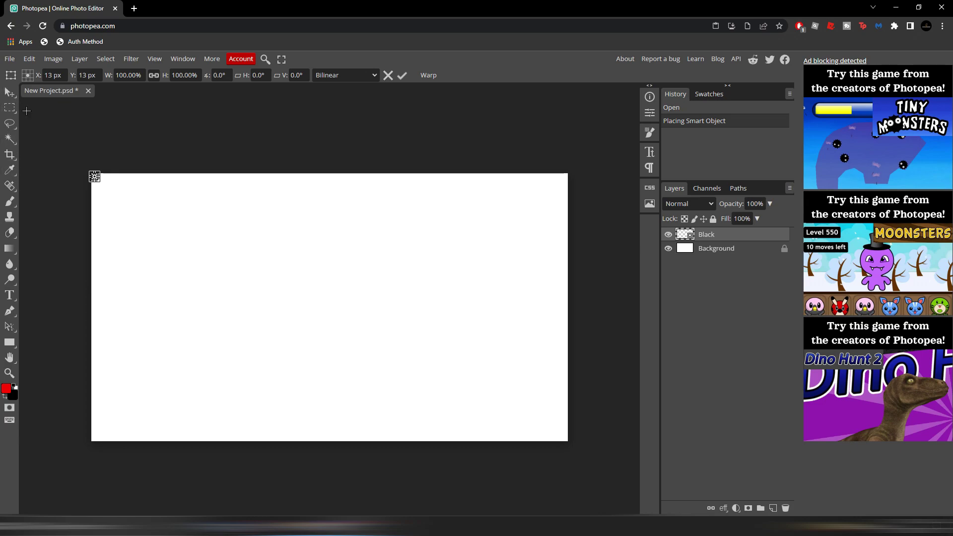
key("Return")
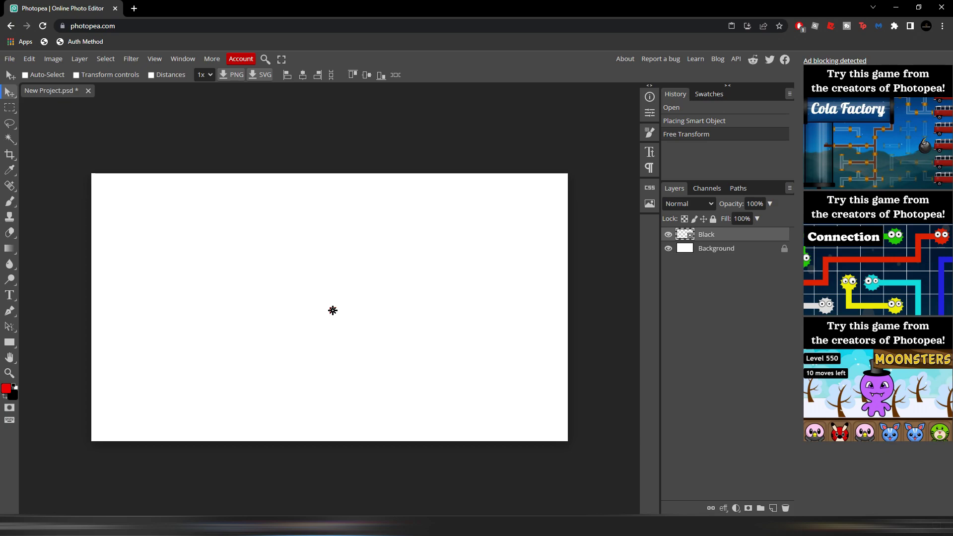
left_click_drag(332, 310, 335, 310)
scroll(334, 310, "up", 1)
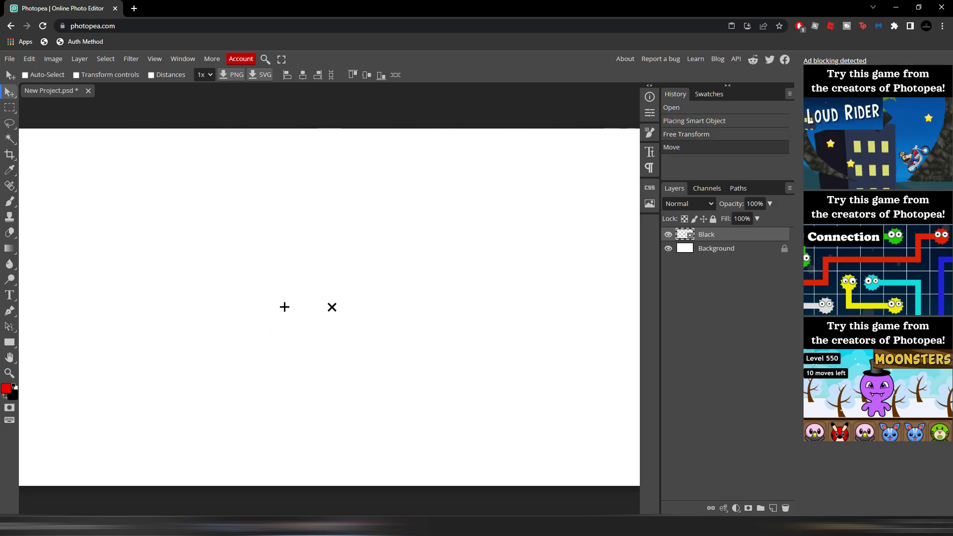
scroll(332, 307, "down", 1)
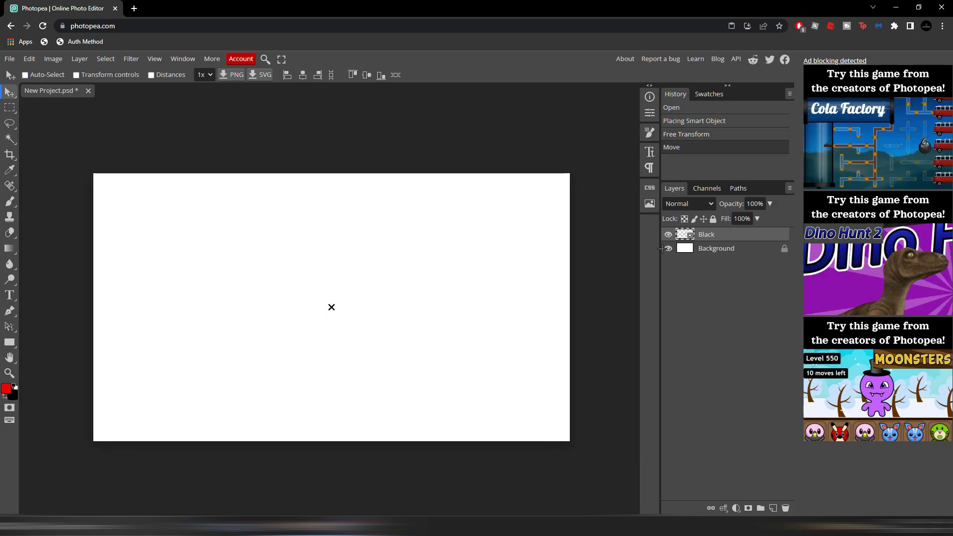
Hide the Background layer so that only the crosshair is shown on a transparent canvas
left_click(667, 248)
left_click(669, 249)
left_click(668, 249)
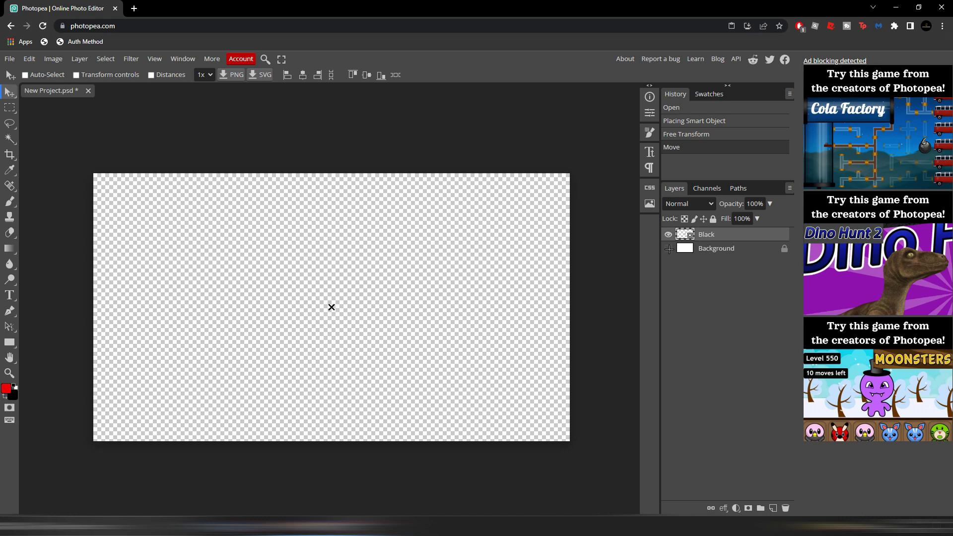
View the available export formats, including PNG, and close the list without exporting
left_click(9, 59)
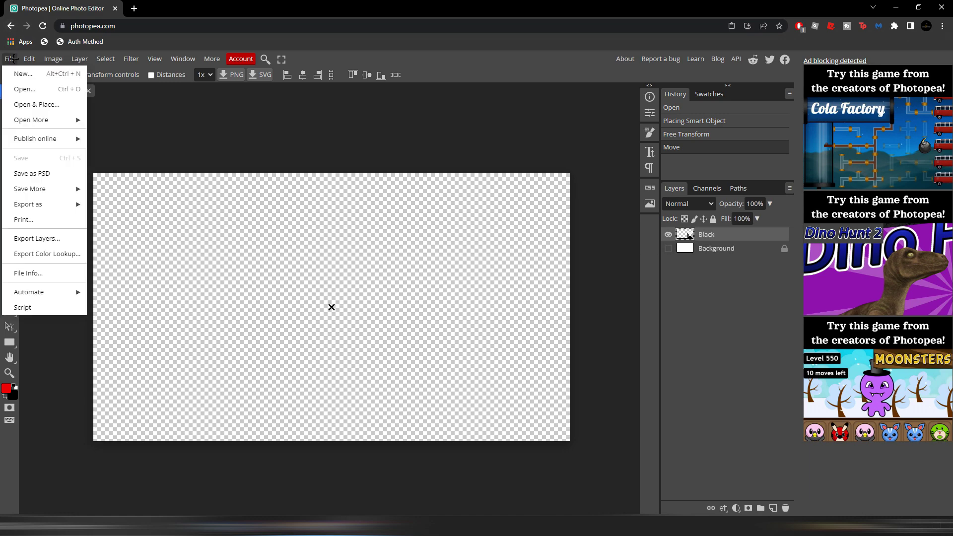
mouse_move(70, 198)
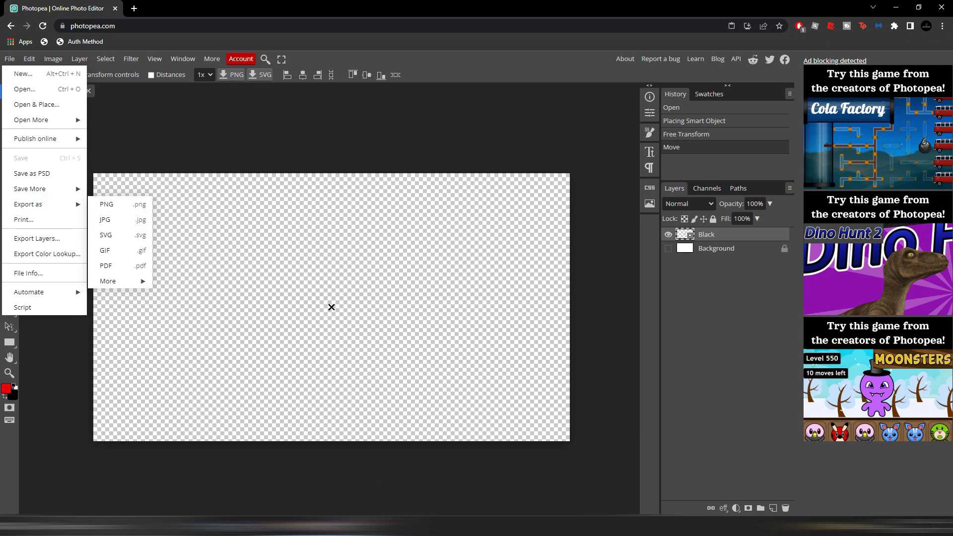
left_click(66, 393)
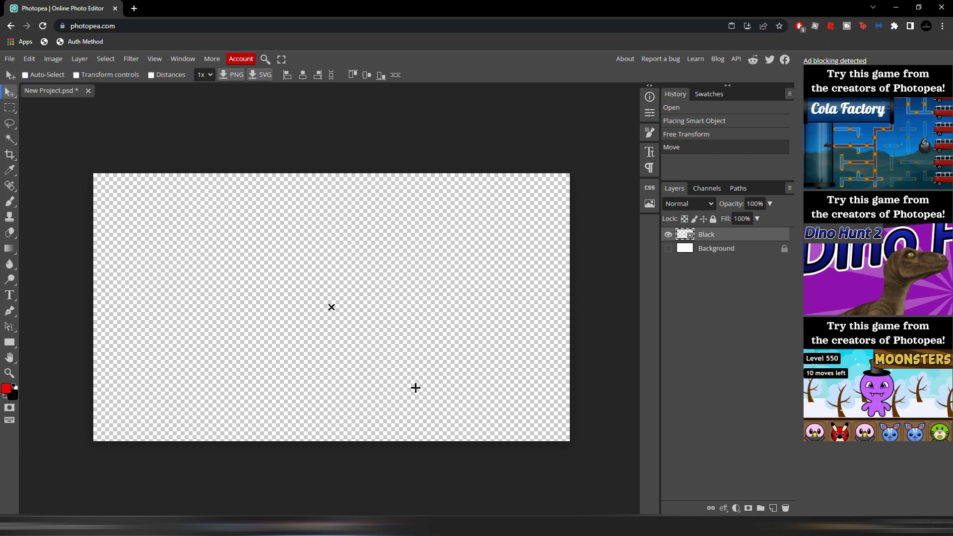
Switch to File Explorer, open the fps unlocker folder inside Essx's Roblox Setup, and point out rbxfpsunlocker.exe
left_click(291, 524)
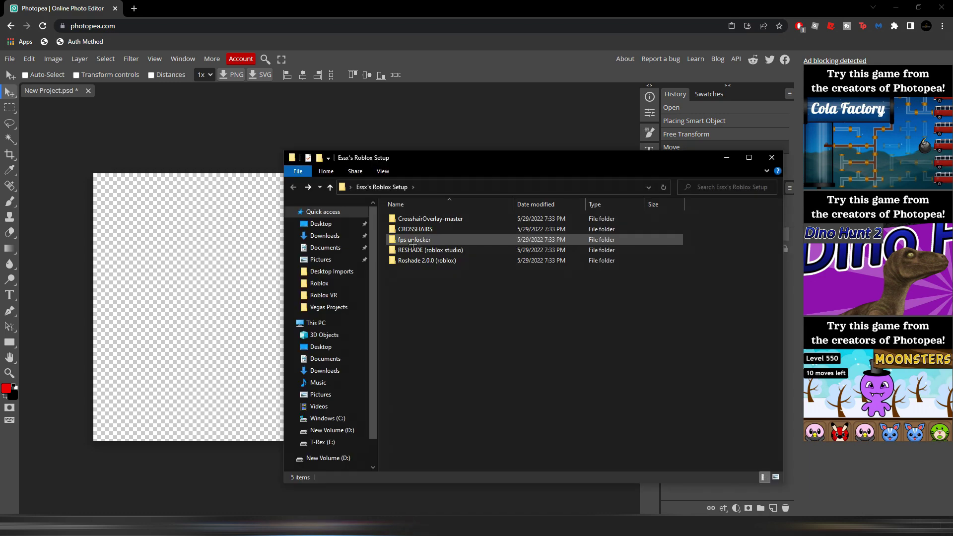
double_click(412, 241)
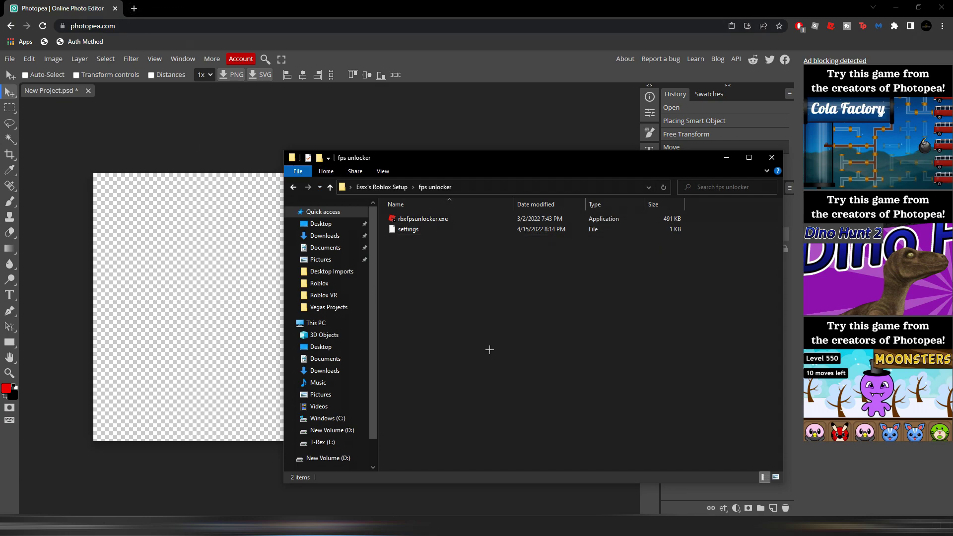
key("alt+Left")
double_click(431, 240)
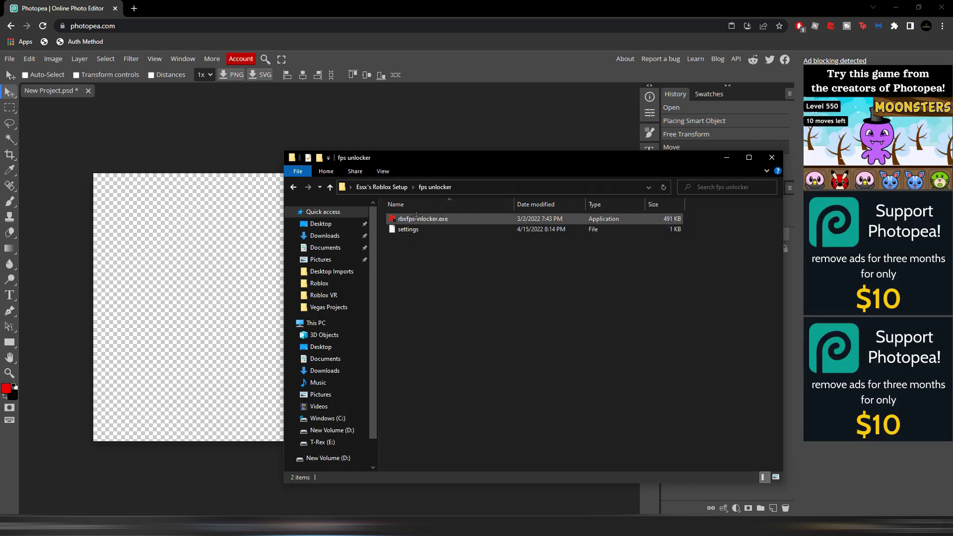
left_click_drag(406, 172, 363, 161)
left_click(385, 207)
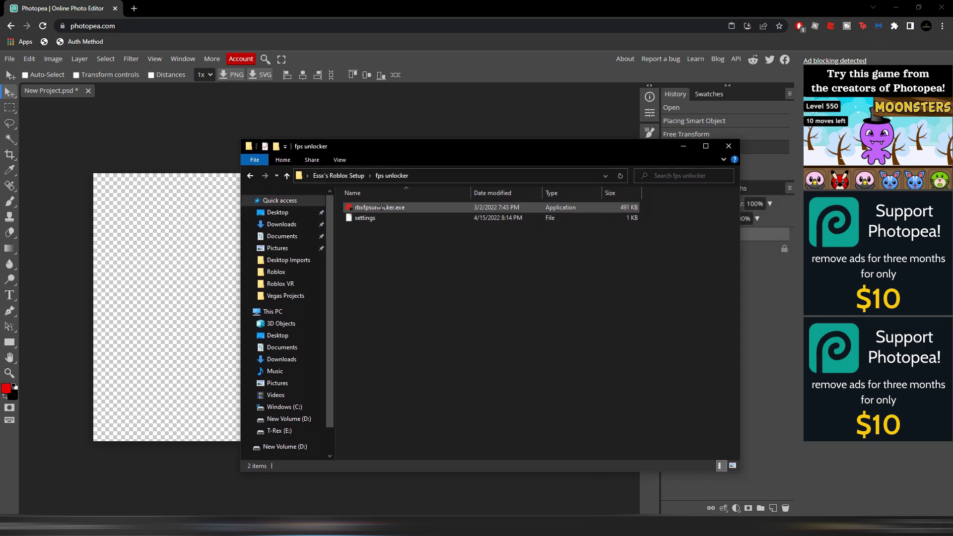
Launch rbxfpsunlocker.exe from the fps unlocker folder and open the running unlocker's options in the system tray
left_click(347, 244)
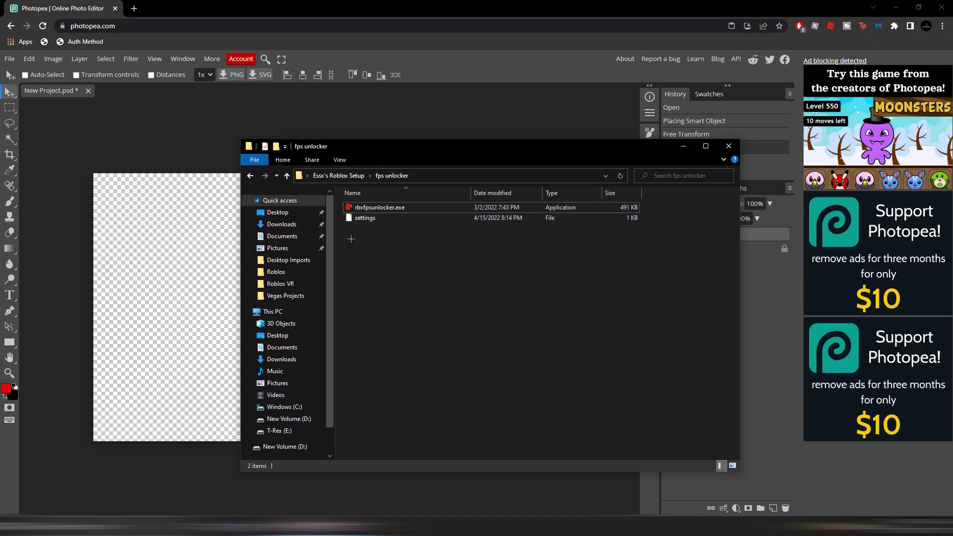
double_click(388, 210)
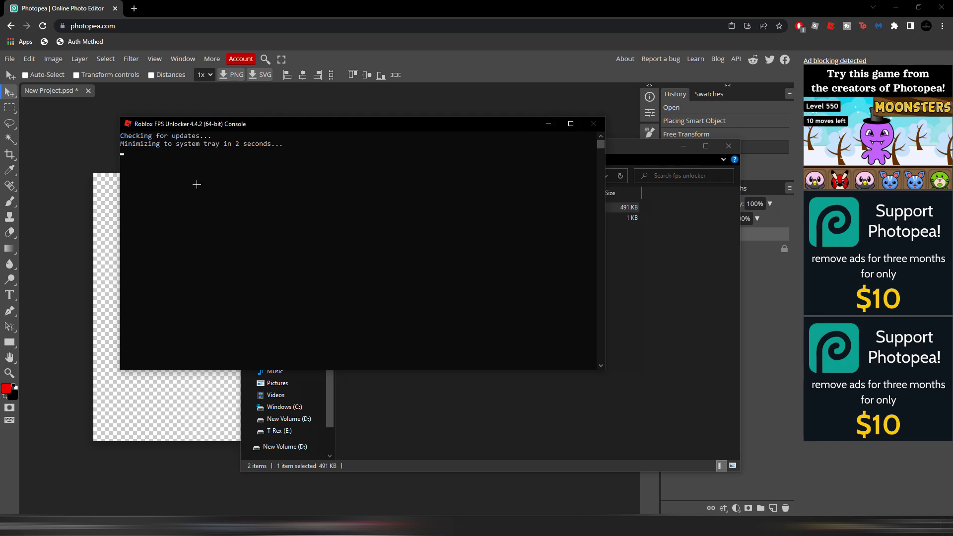
left_click(889, 525)
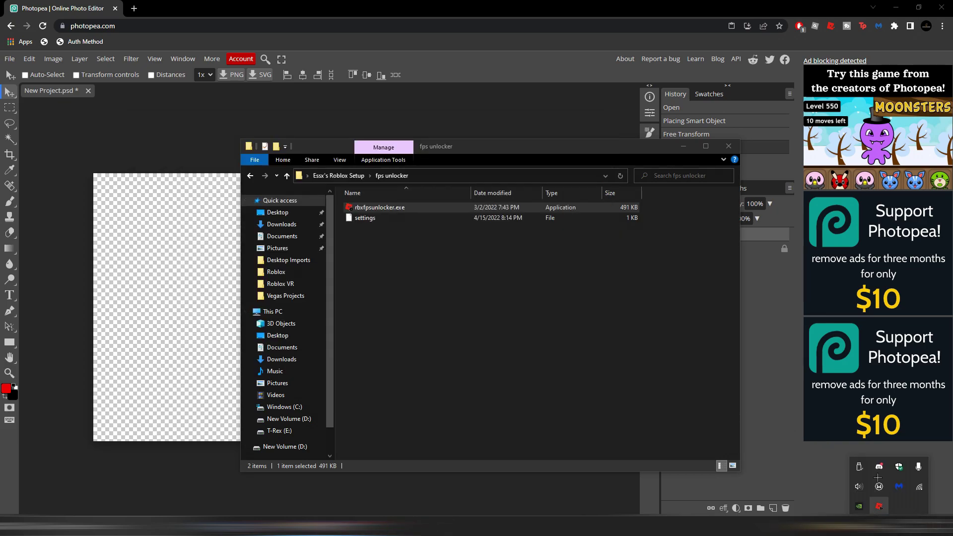
right_click(878, 508)
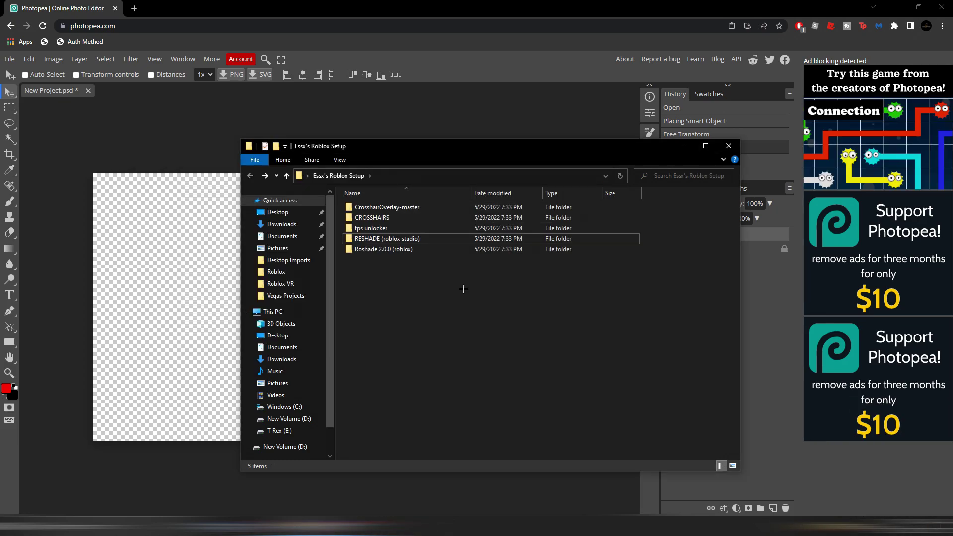
Look through the RESHADE (roblox studio) and Roshade 2.0.0 (roblox) folders to examine the installer each one contains
left_click_drag(380, 279, 379, 238)
left_click(391, 280)
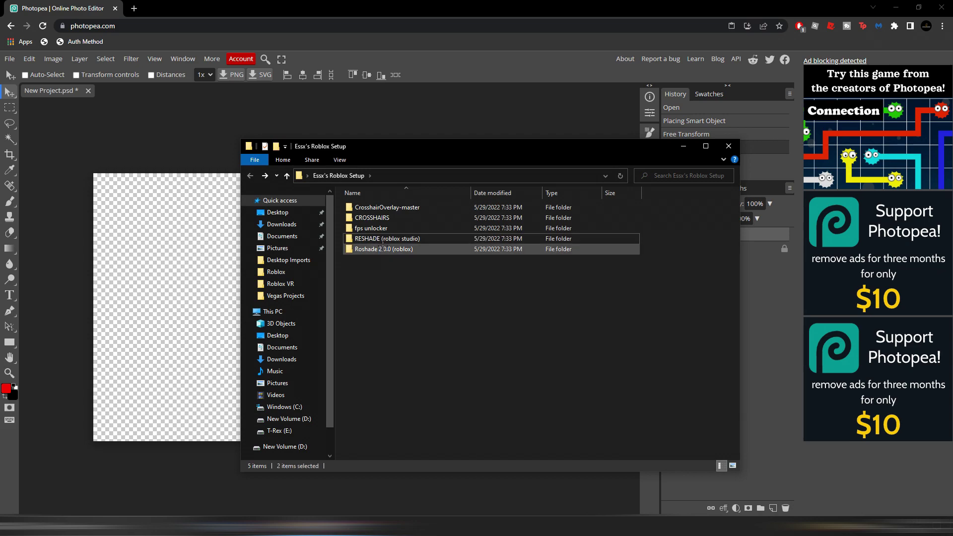
double_click(381, 237)
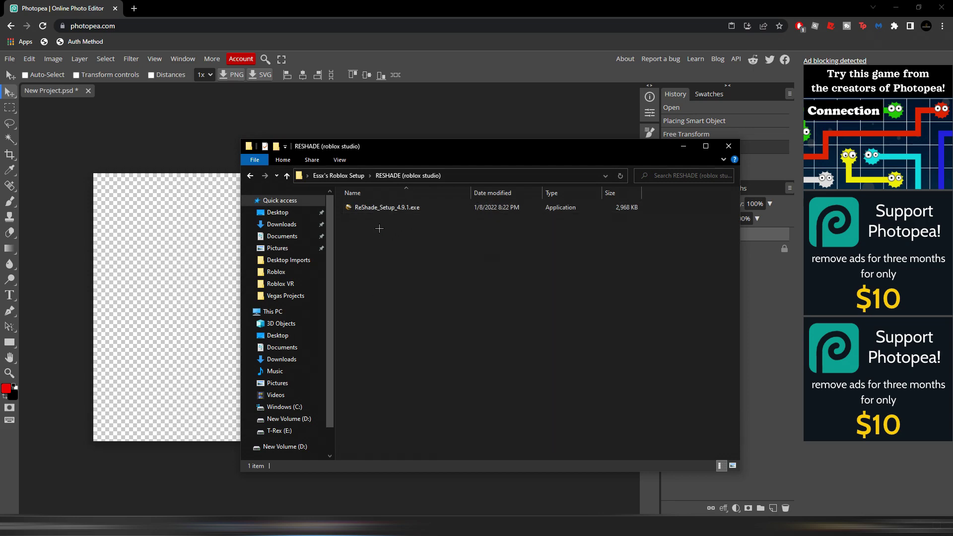
left_click_drag(476, 296, 397, 293)
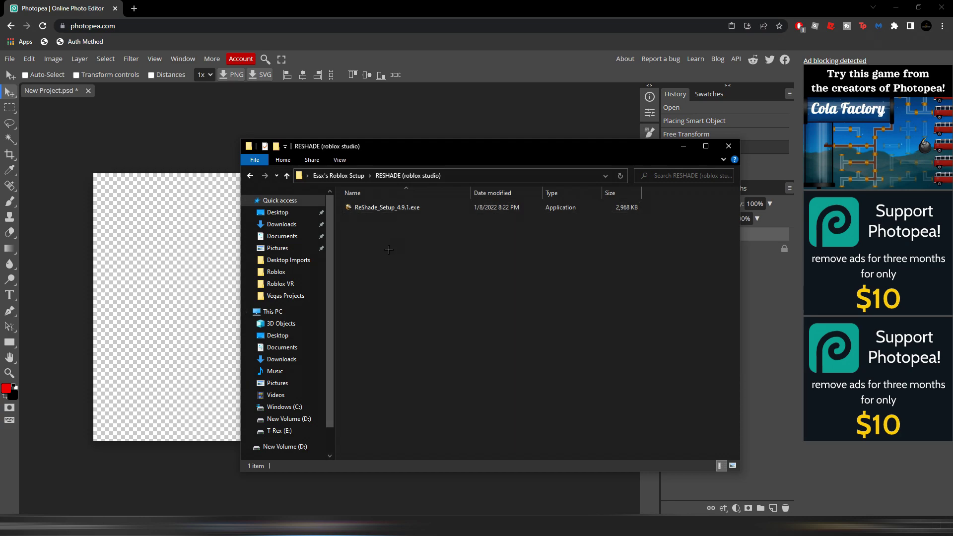
key("alt+Left")
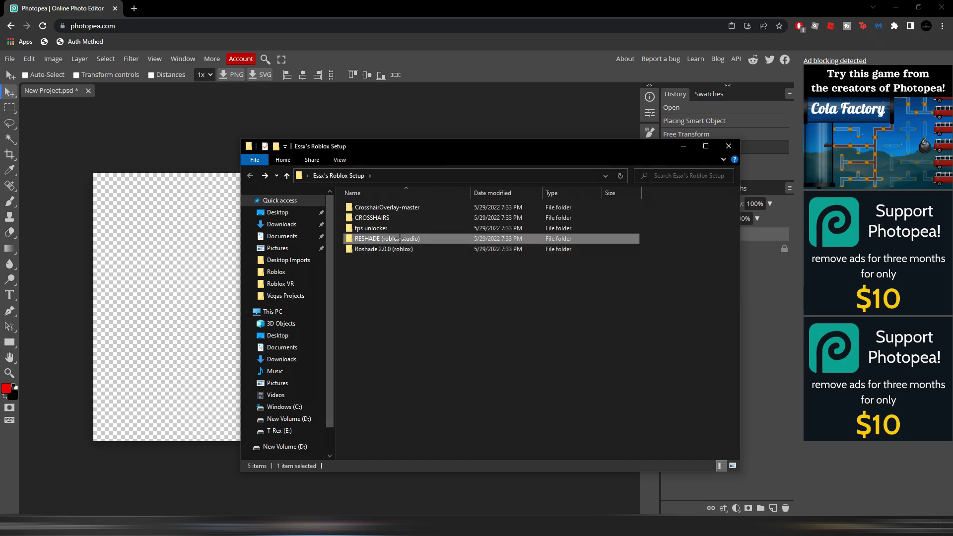
left_click(388, 263)
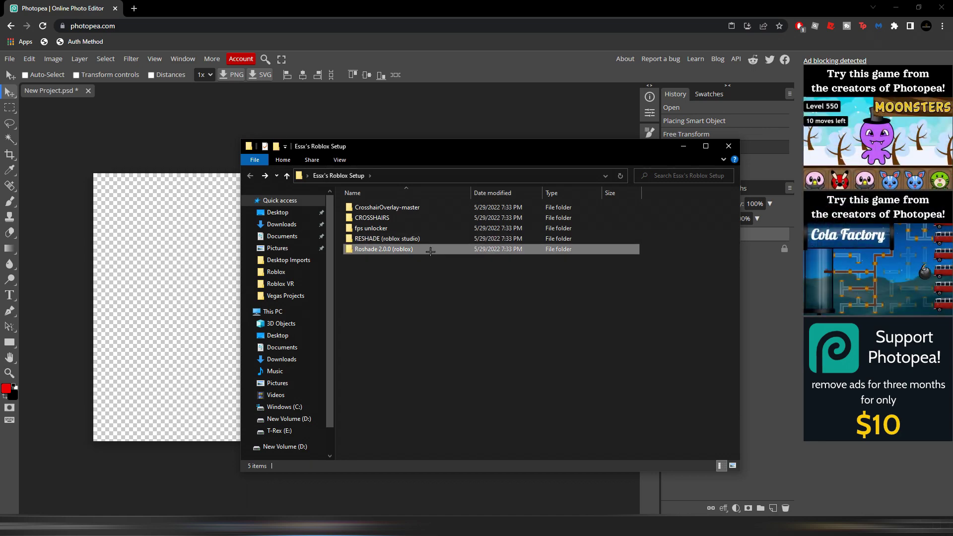
double_click(423, 249)
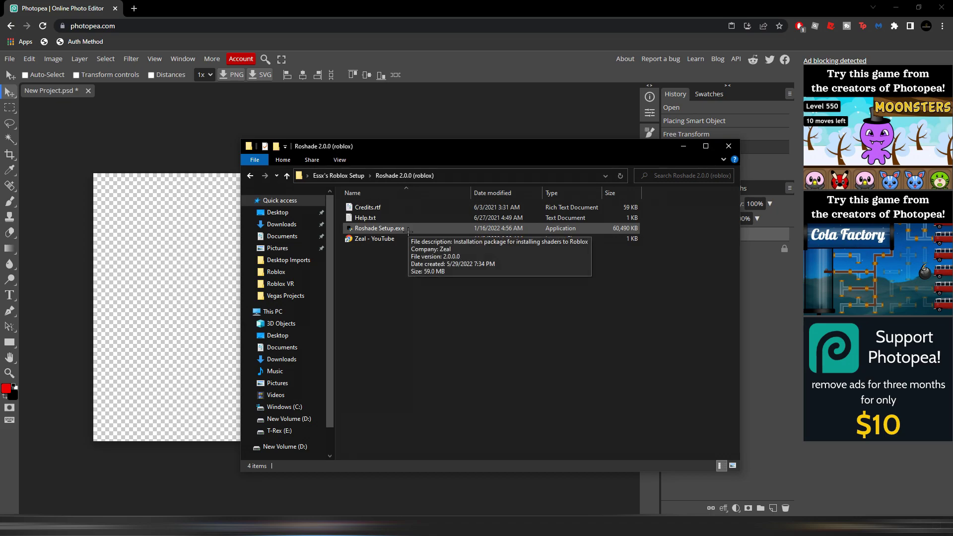
key("alt+Left")
double_click(402, 247)
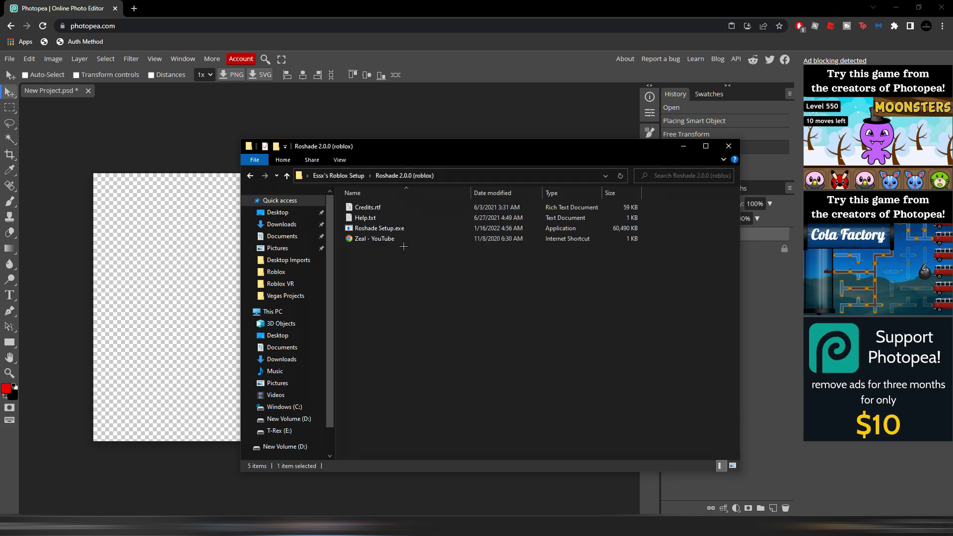
key("alt+Left")
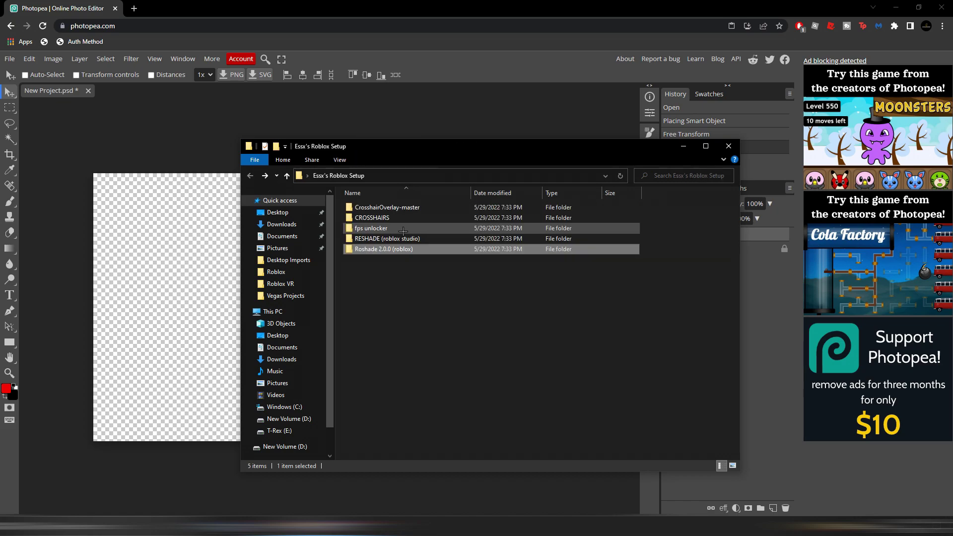
double_click(386, 239)
key("alt+Left")
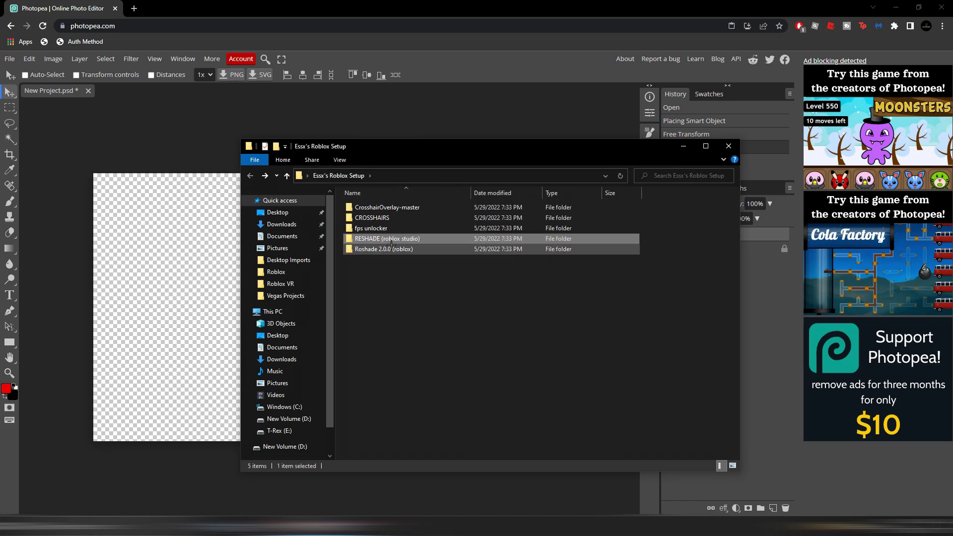
Run ReShade_Setup_4.9.1.exe from the RESHADE (roblox studio) folder and start selecting the game to install it for
double_click(390, 240)
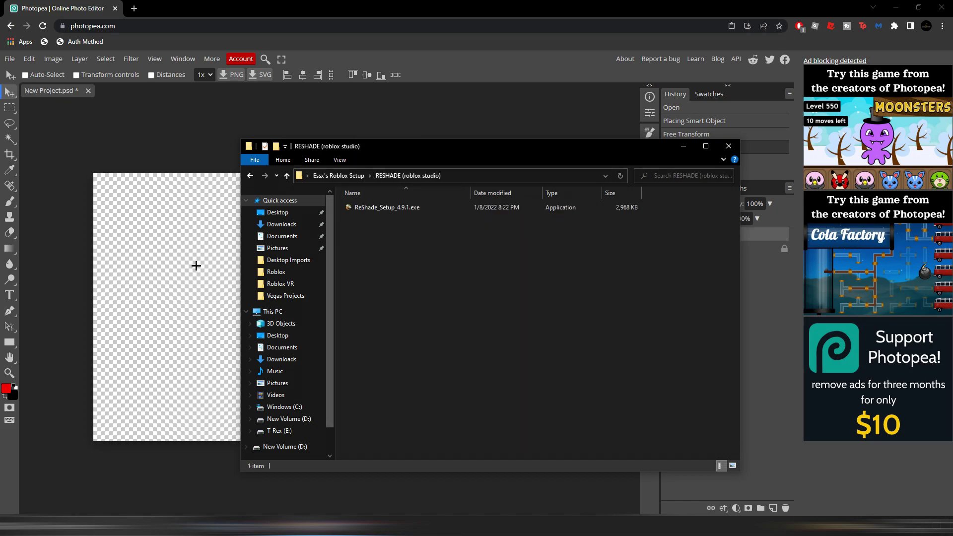
left_click(348, 210)
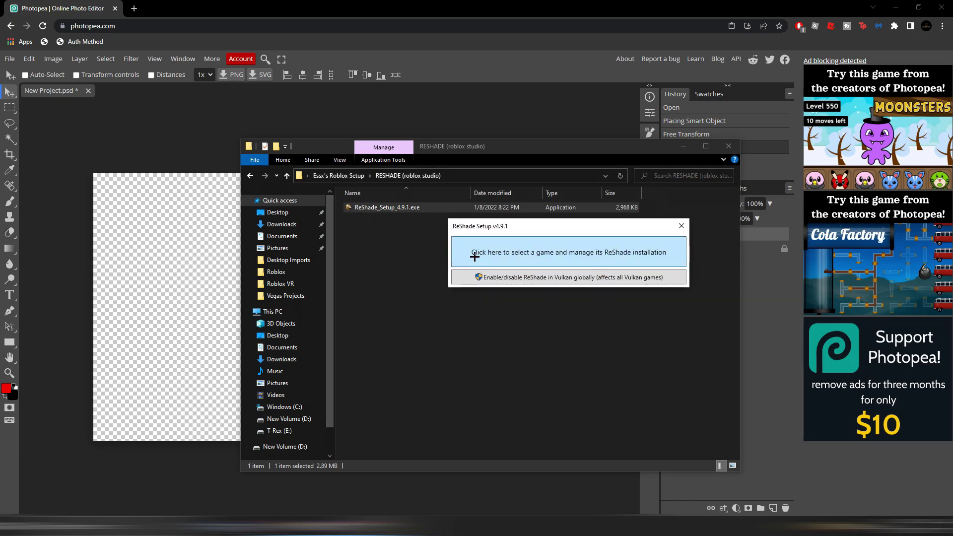
left_click(474, 256)
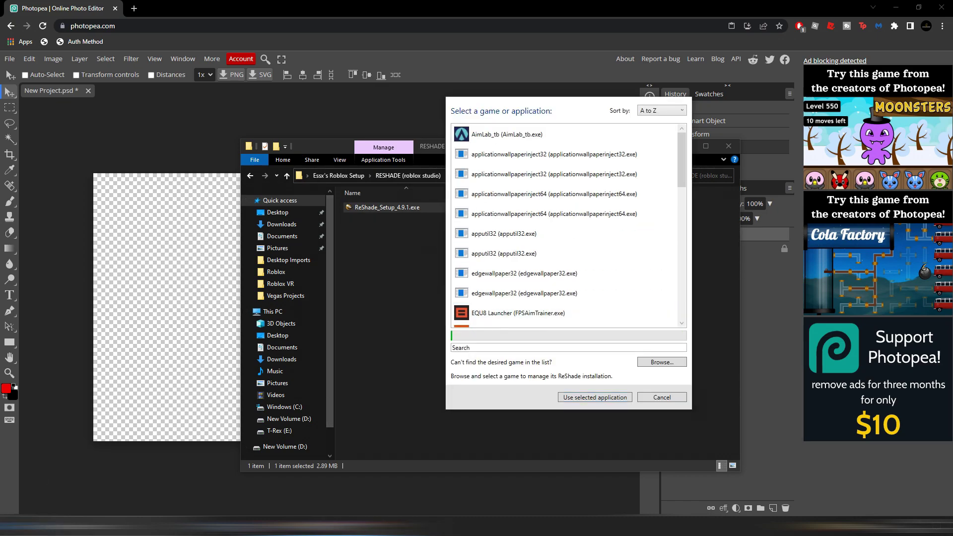
key("super")
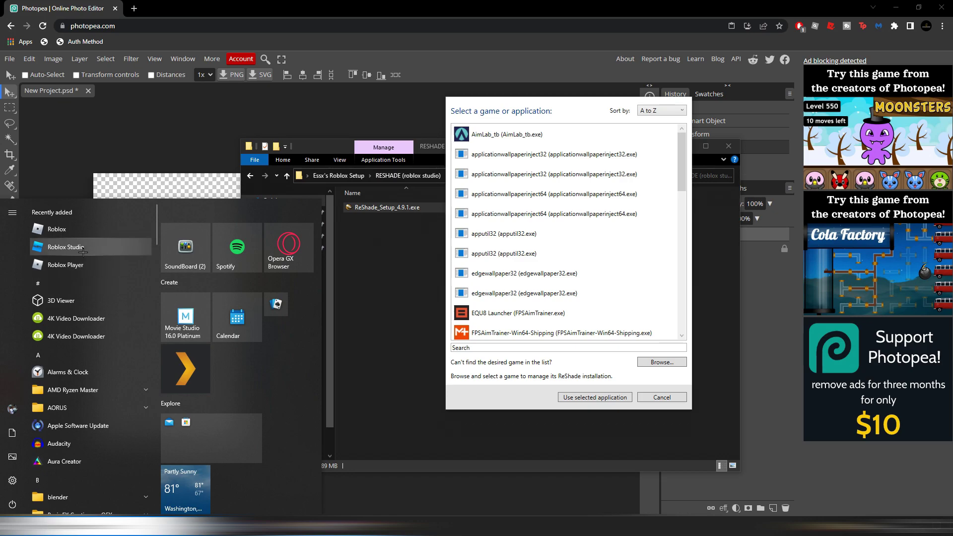
right_click(82, 248)
key("Escape")
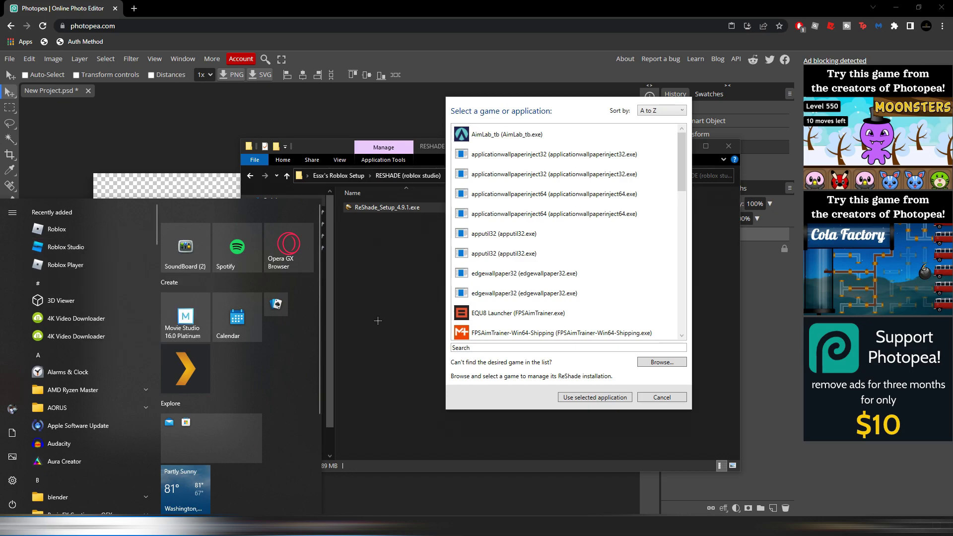
left_click(91, 250)
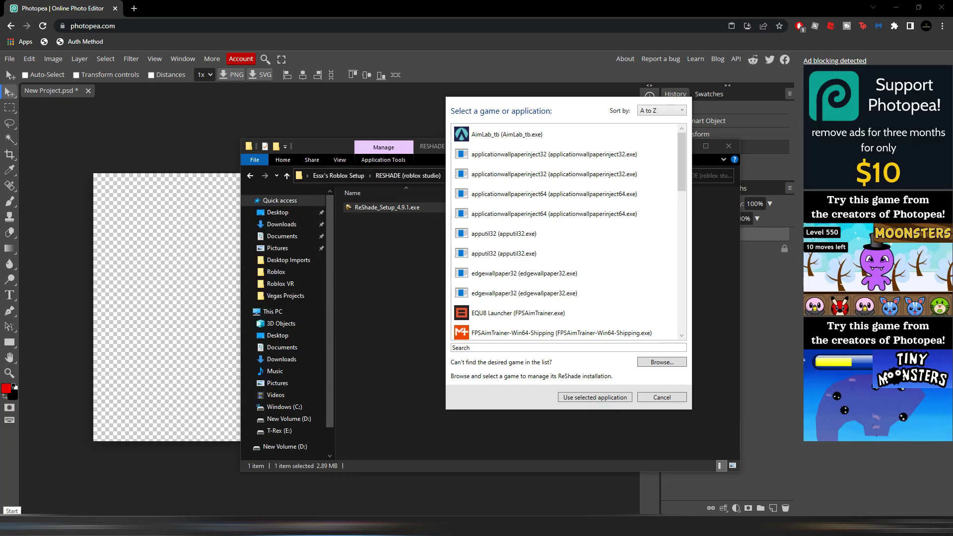
Open the file location of the Roblox Studio shortcut and, from there, the version folder holding its program files
left_click(9, 526)
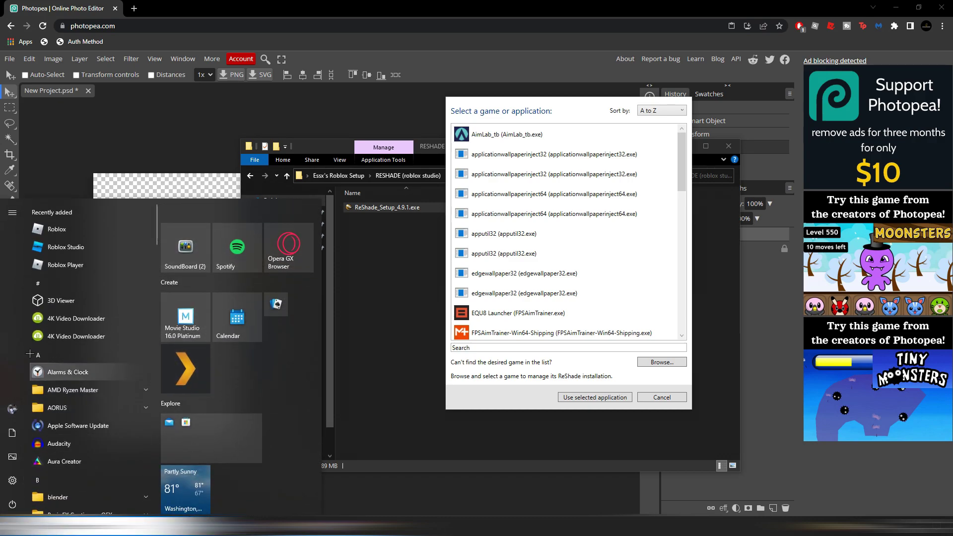
right_click(66, 256)
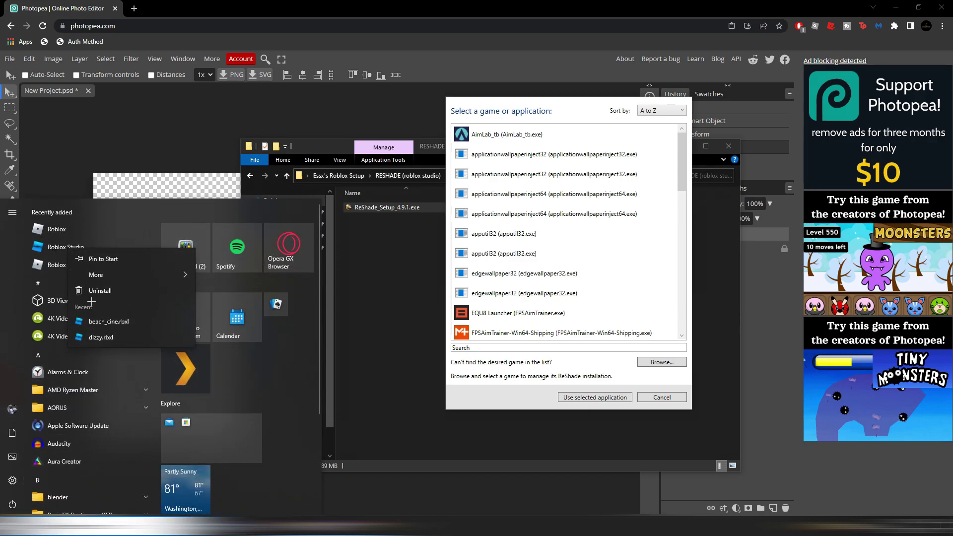
mouse_move(95, 274)
left_click(228, 309)
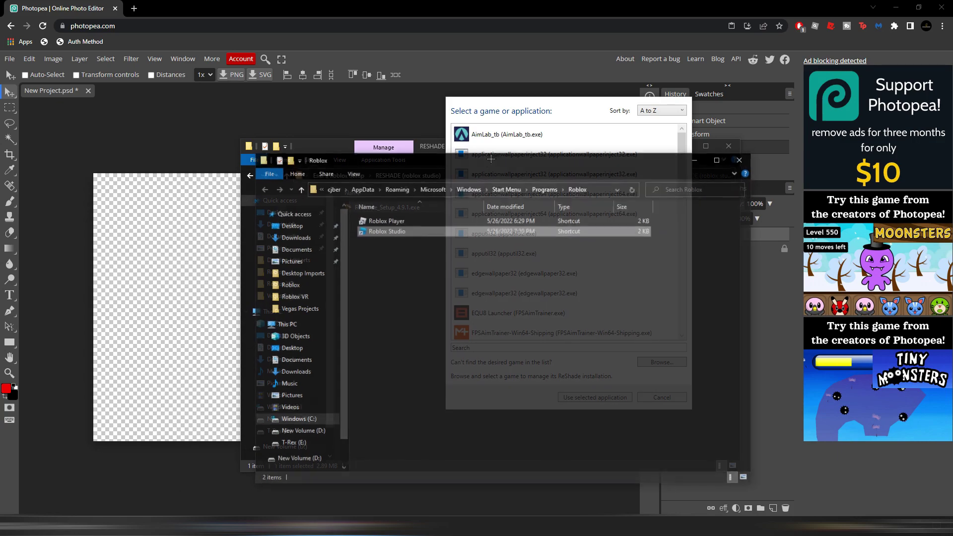
right_click(376, 230)
left_click(388, 248)
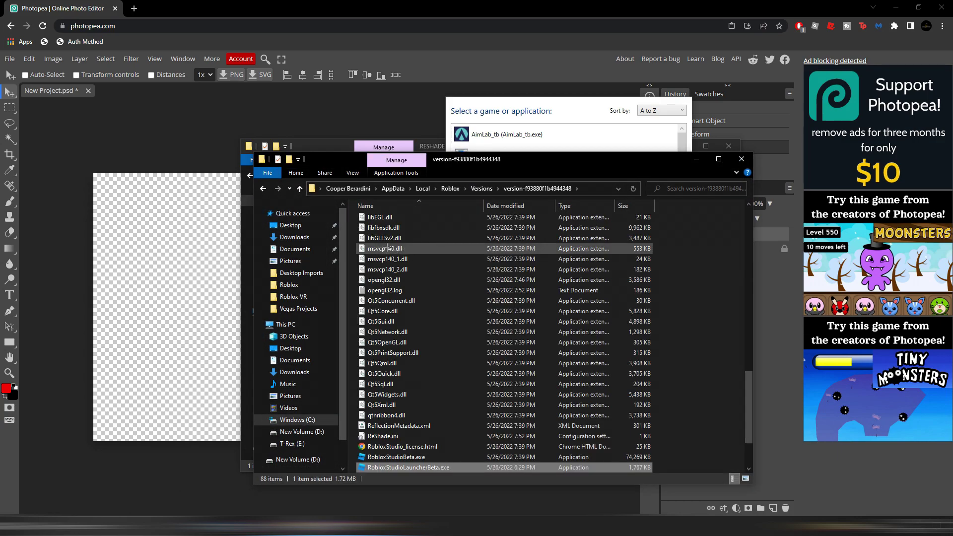
Copy the full path of the Roblox Studio version folder
scroll(427, 345, "up", 19)
left_click_drag(534, 162, 410, 189)
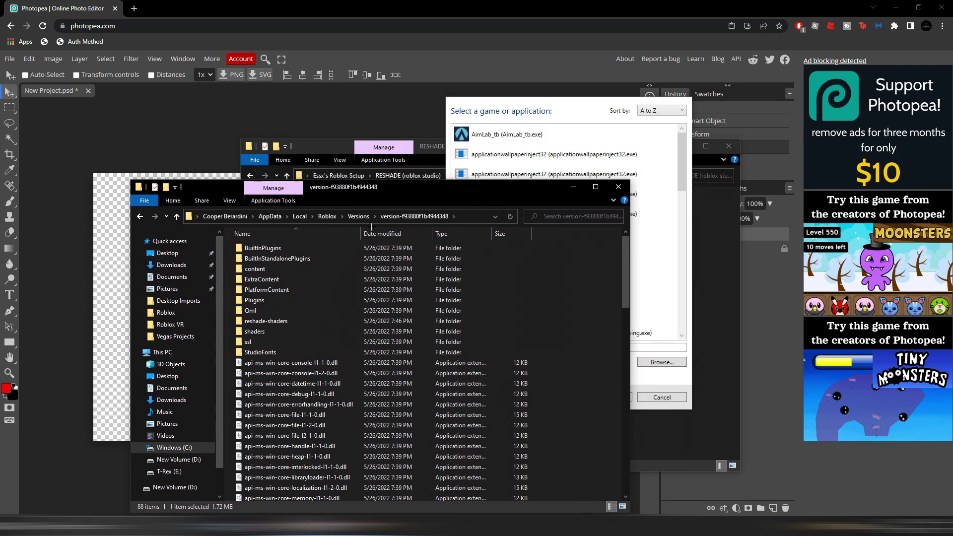
left_click(480, 216)
key("ctrl+c")
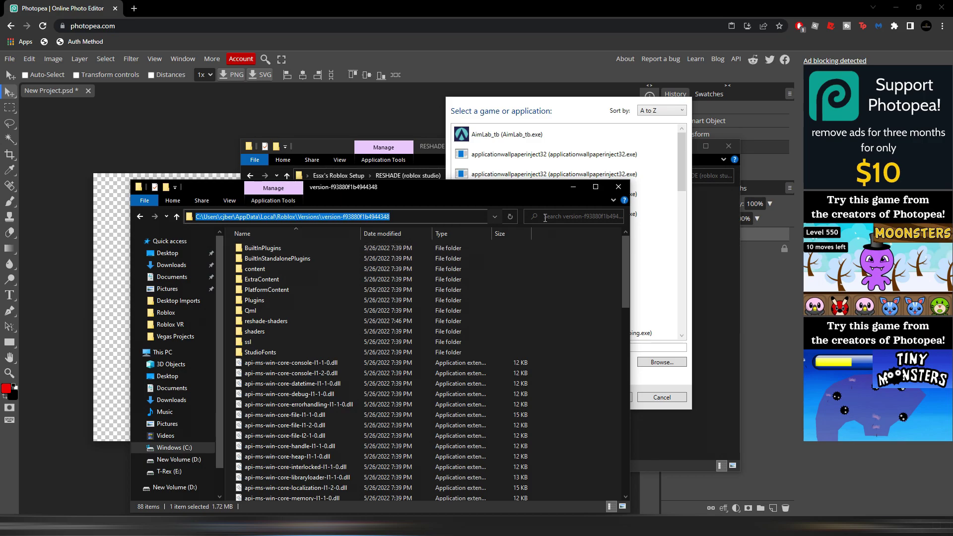
Browse to the copied version folder path in ReShade Setup and choose RobloxStudioBeta.exe as the target application
left_click(660, 362)
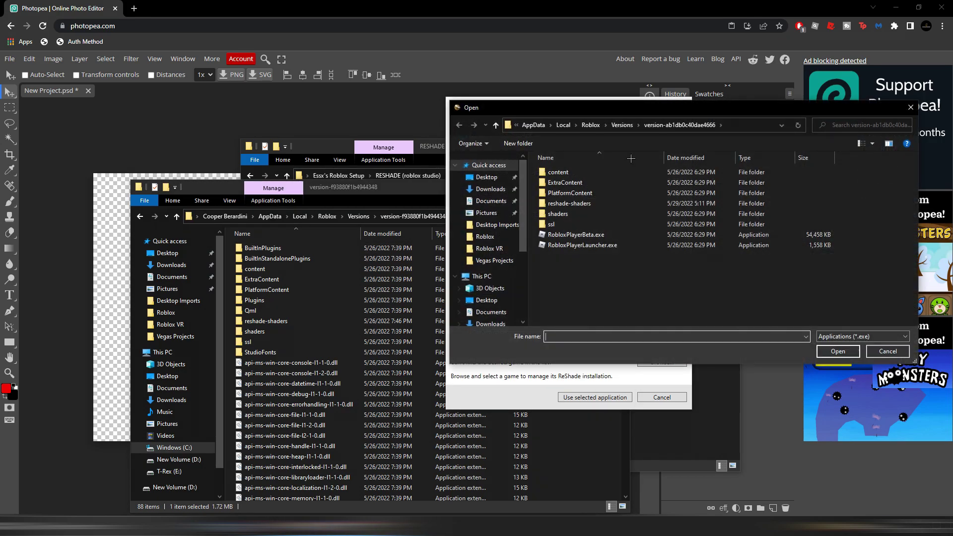
left_click(739, 121)
key("ctrl+v")
key("Return")
left_click(563, 286)
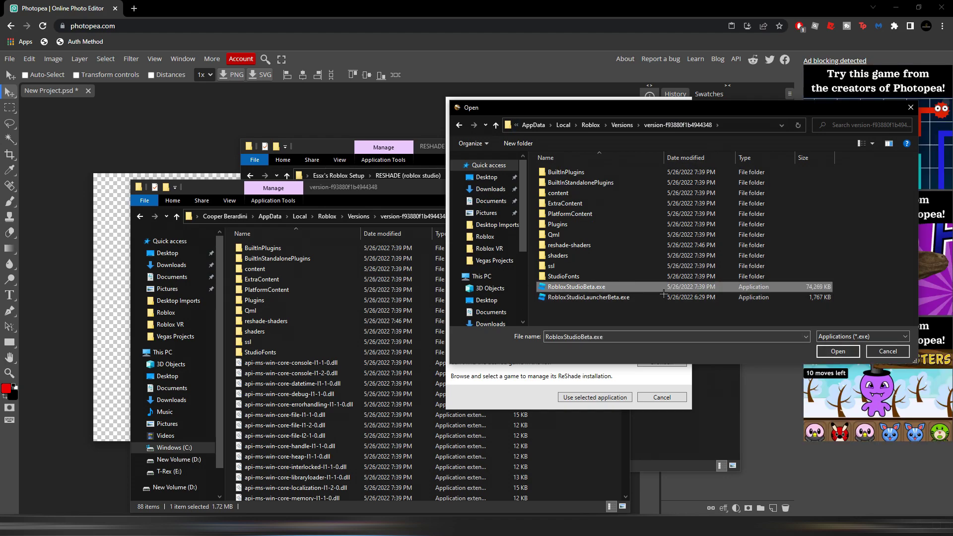
double_click(594, 287)
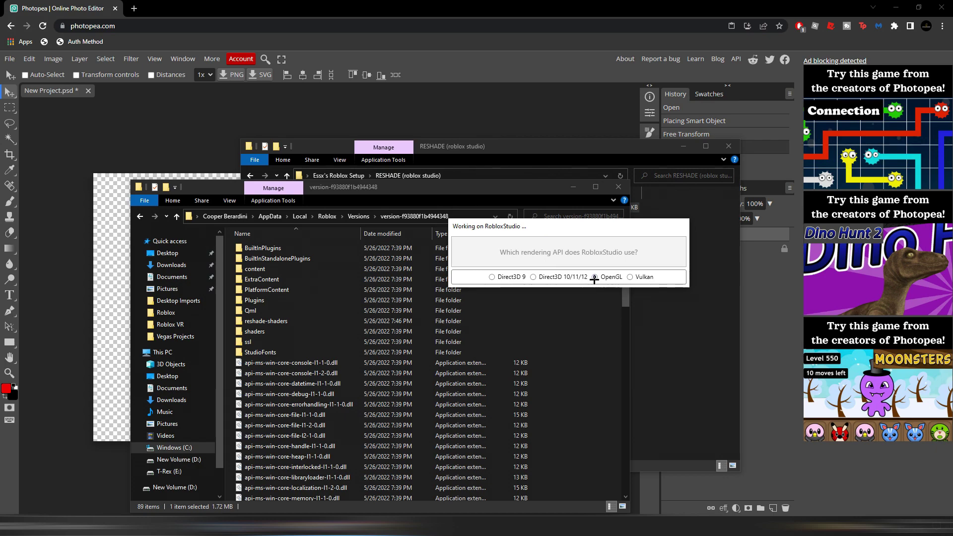
Choose OpenGL as the rendering API and accept all effect packages, including the legacy standard effects, for installation
left_click(595, 276)
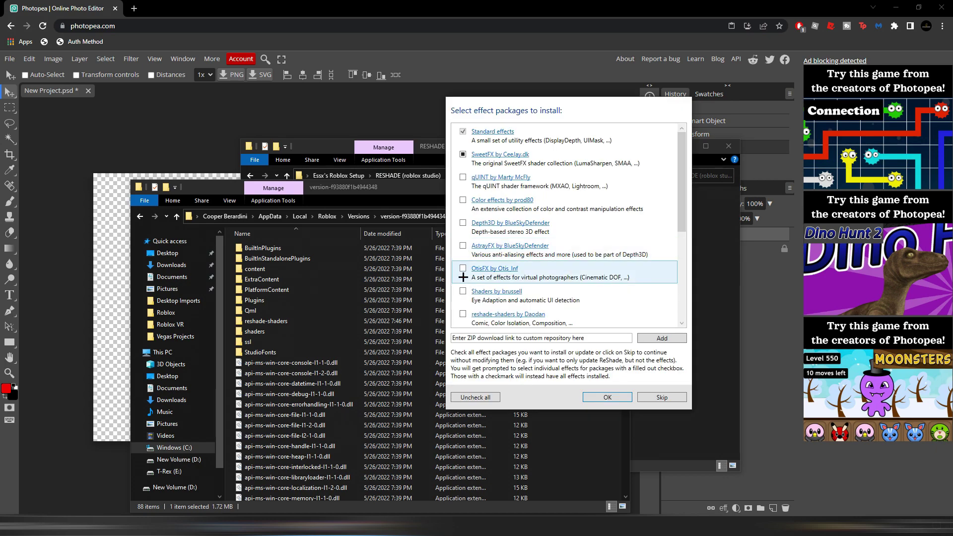
scroll(550, 285, "down", 3)
scroll(515, 322, "up", 3)
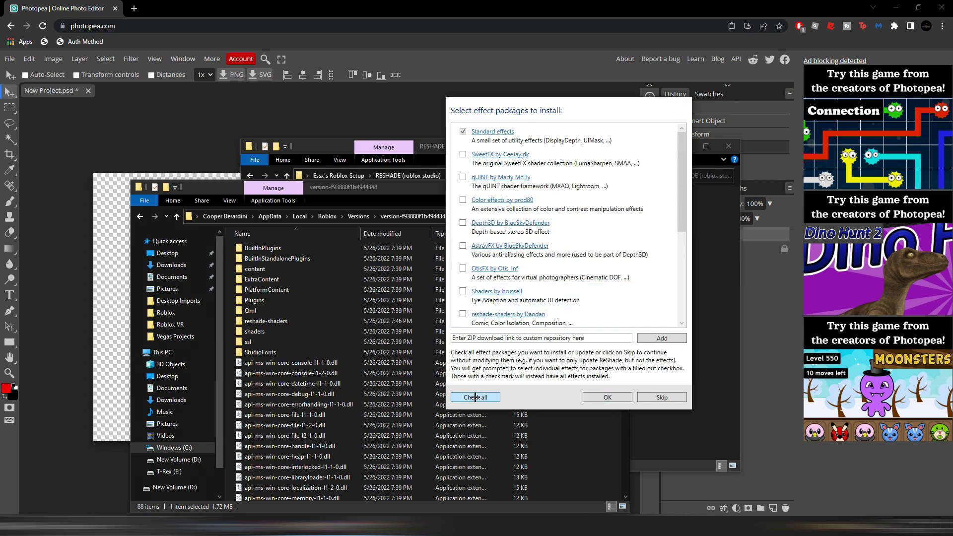
left_click(475, 397)
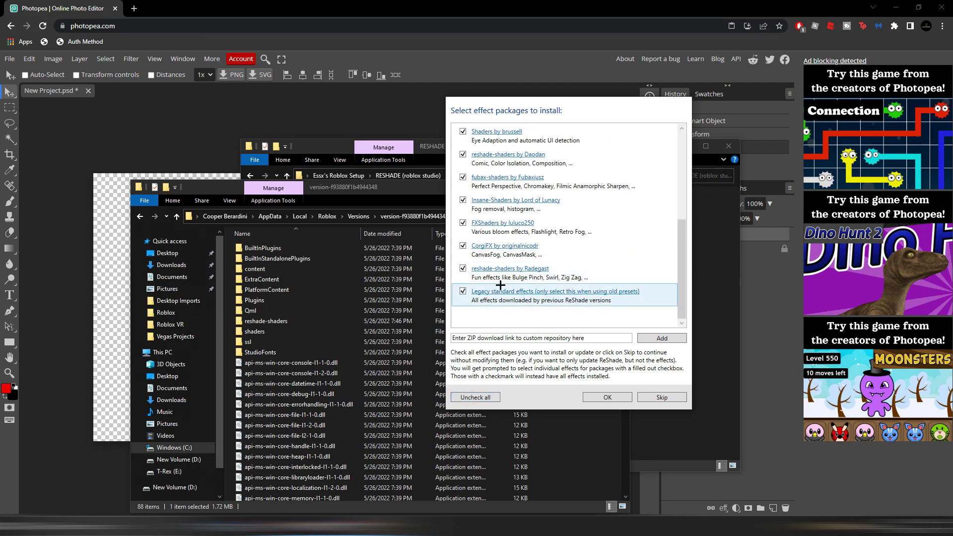
scroll(521, 263, "up", 3)
left_click(615, 397)
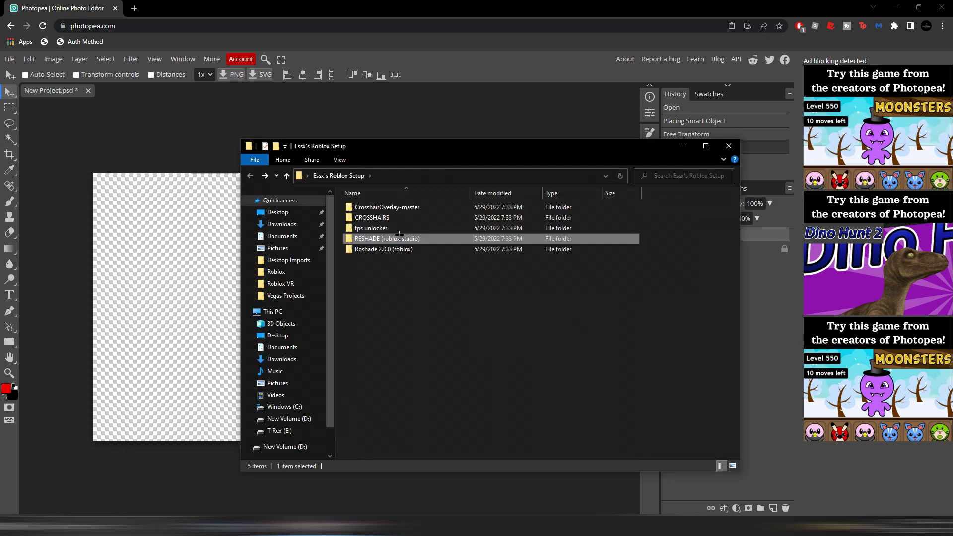
Return to Essx's Roblox Setup and open the Roshade 2.0.0 (roblox) folder
double_click(392, 237)
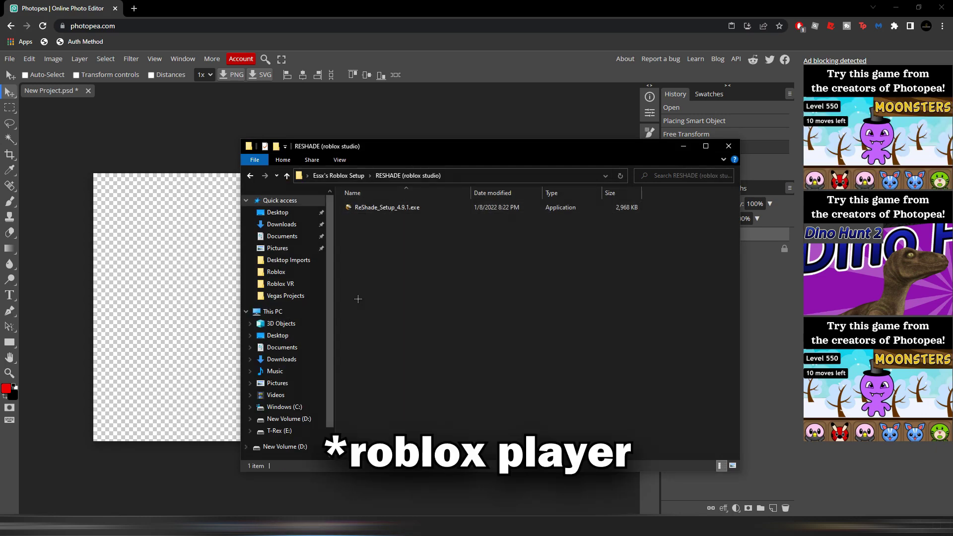
key("super")
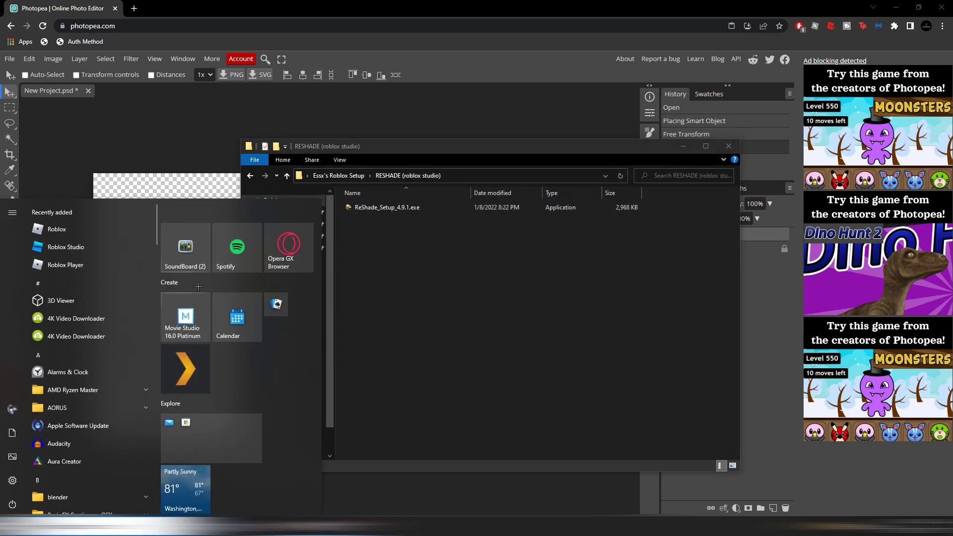
left_click(425, 289)
key("alt+Left")
double_click(385, 250)
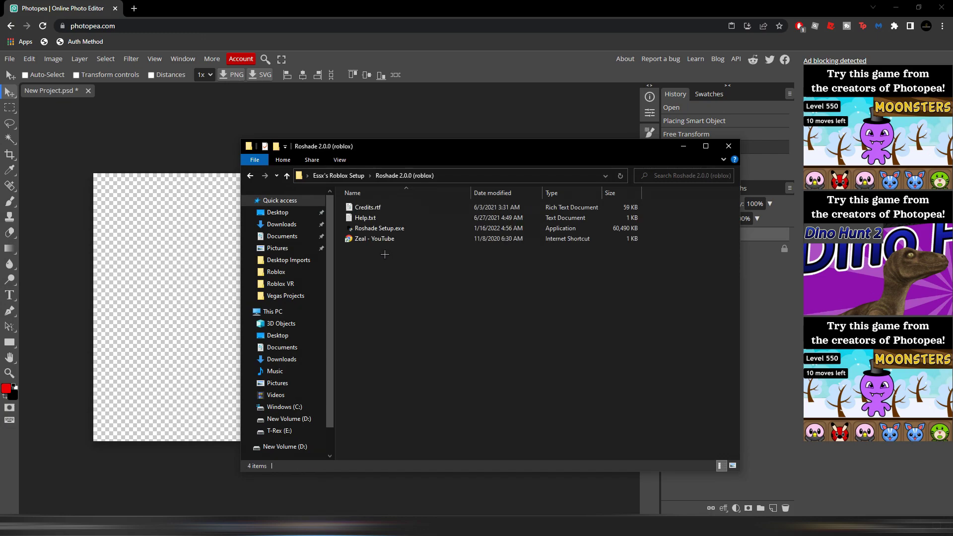
Launch Roshade Setup.exe, choose to repair the installation, and keep F8 and F7 as the ReShade keys
left_click(376, 228)
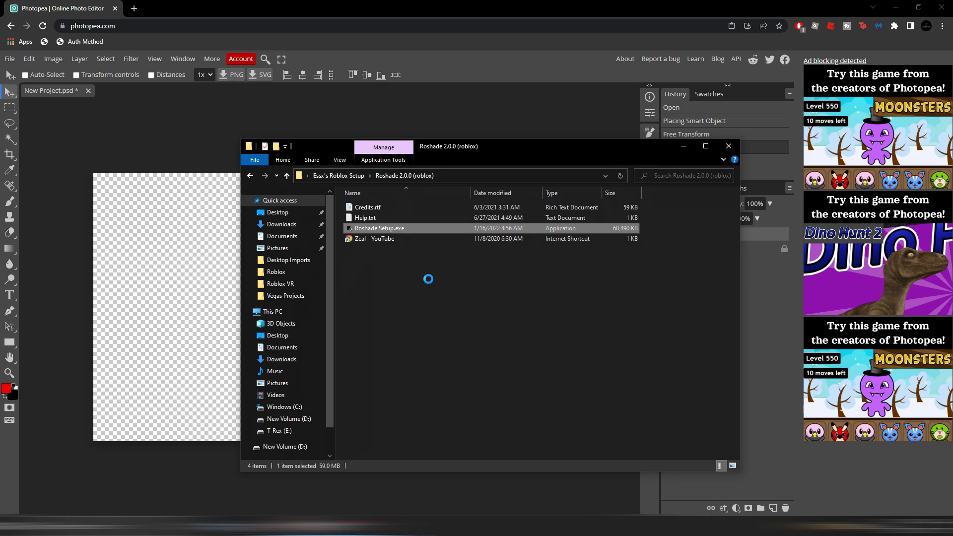
left_click(422, 391)
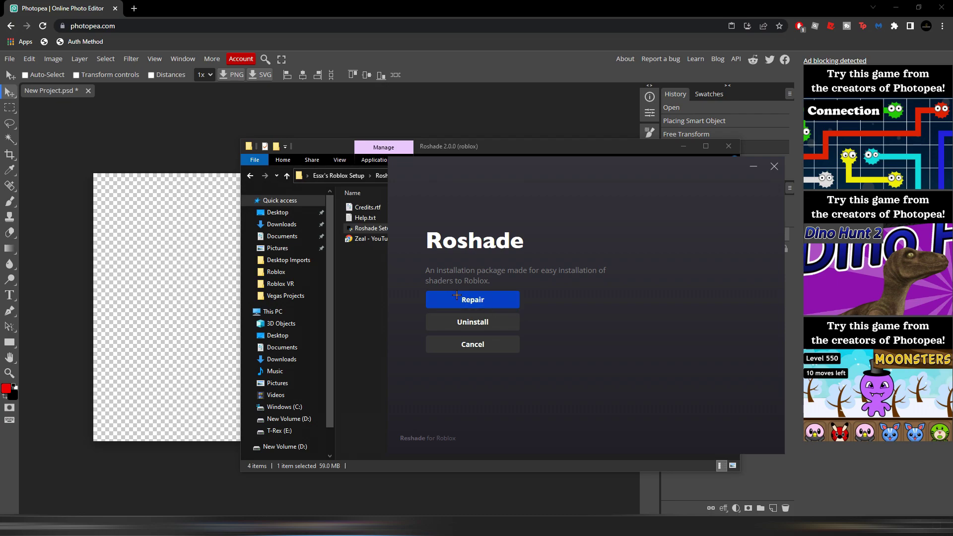
left_click(434, 301)
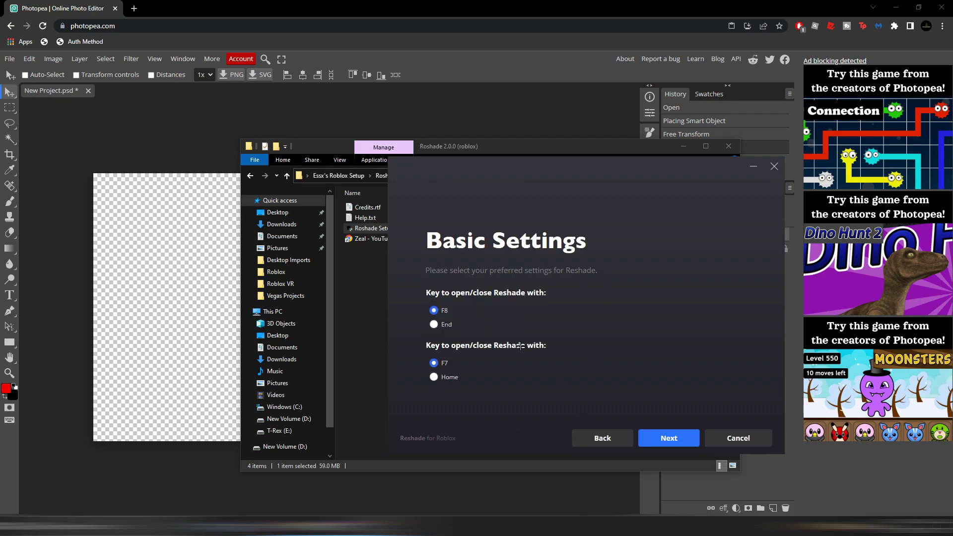
left_click(669, 438)
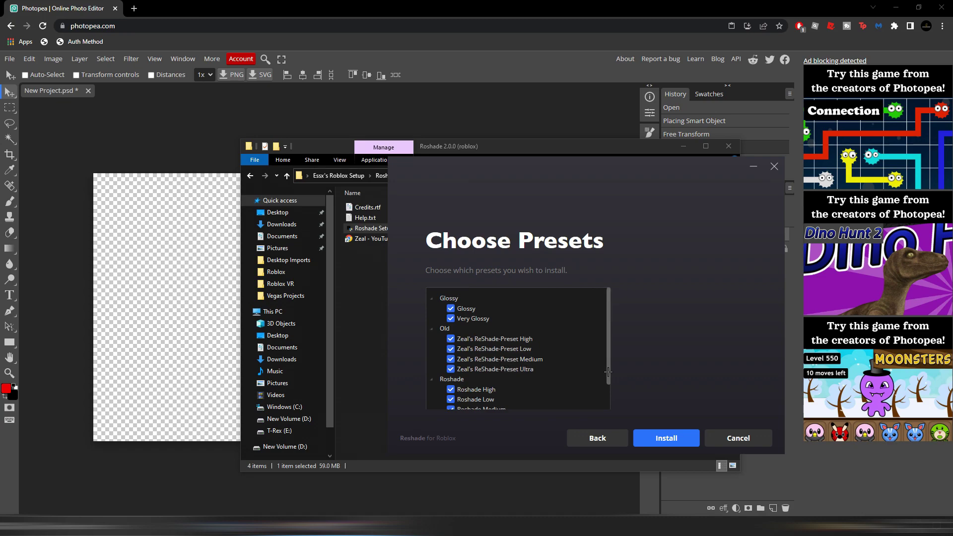
Install all listed Roshade presets, exit the setup without launching Emote Legacy, and return to Essx's Roblox Setup folder
scroll(608, 371, "down", 1)
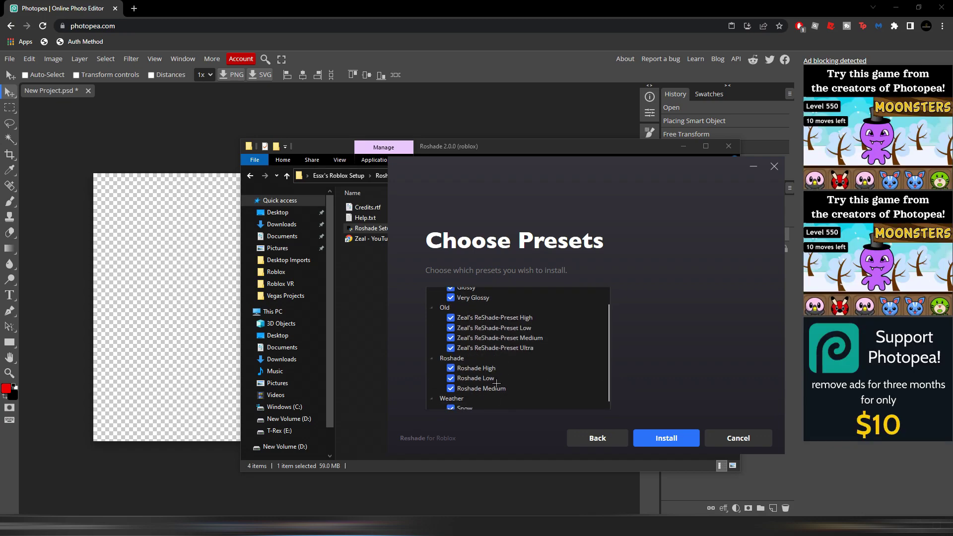
scroll(610, 367, "up", 1)
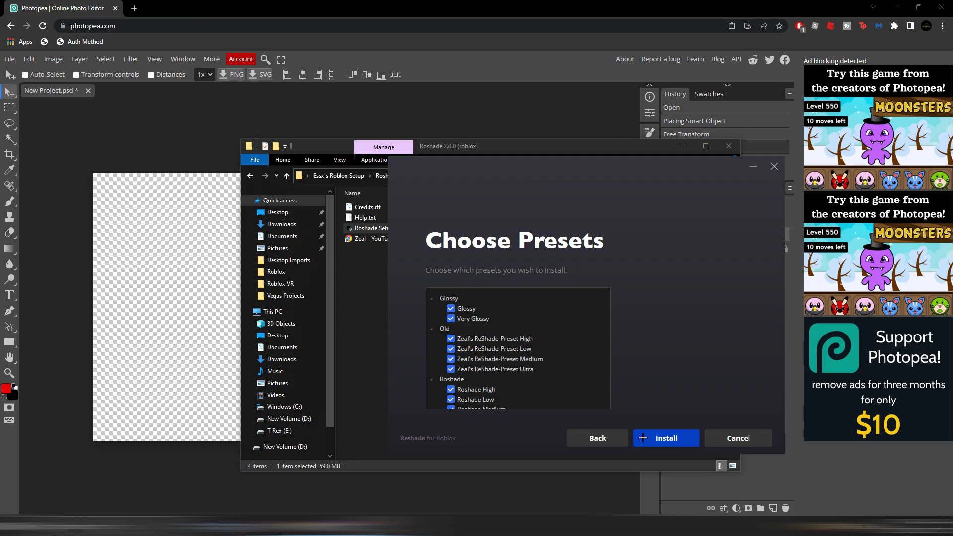
left_click(666, 438)
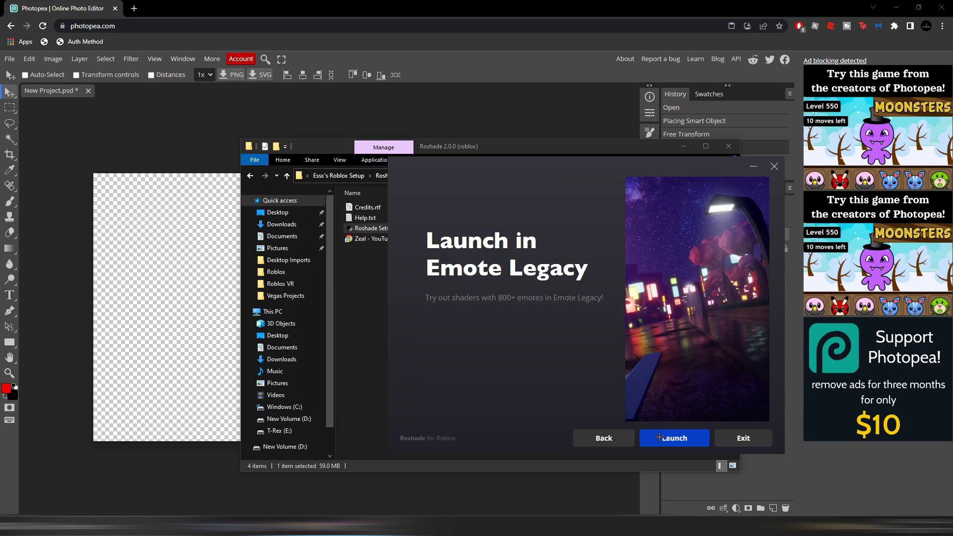
left_click(715, 433)
key("alt+Up")
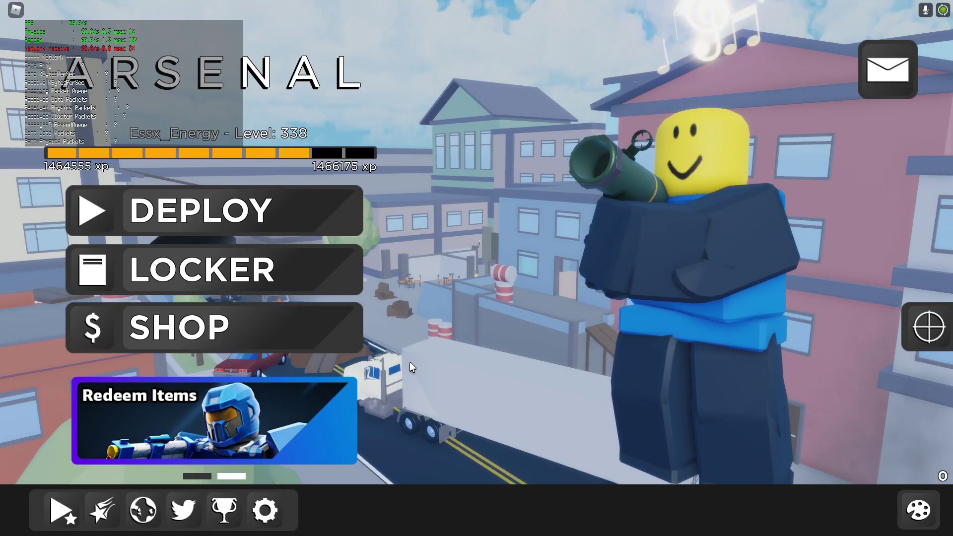
Take Roblox out of full screen and run rbxfpsunlocker.exe from the fps unlocker folder in Essx's Roblox Setup
key("F11")
mouse_move(304, 526)
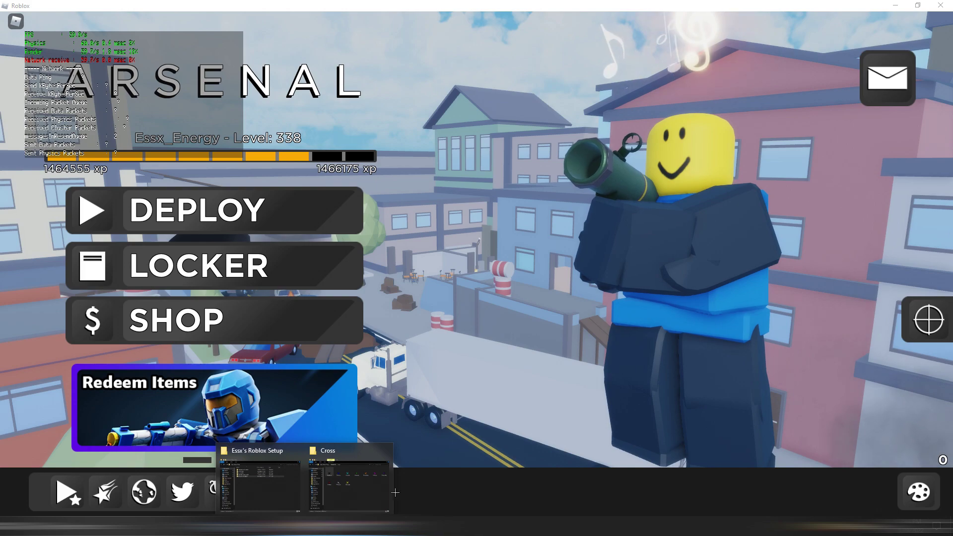
left_click(258, 484)
double_click(436, 228)
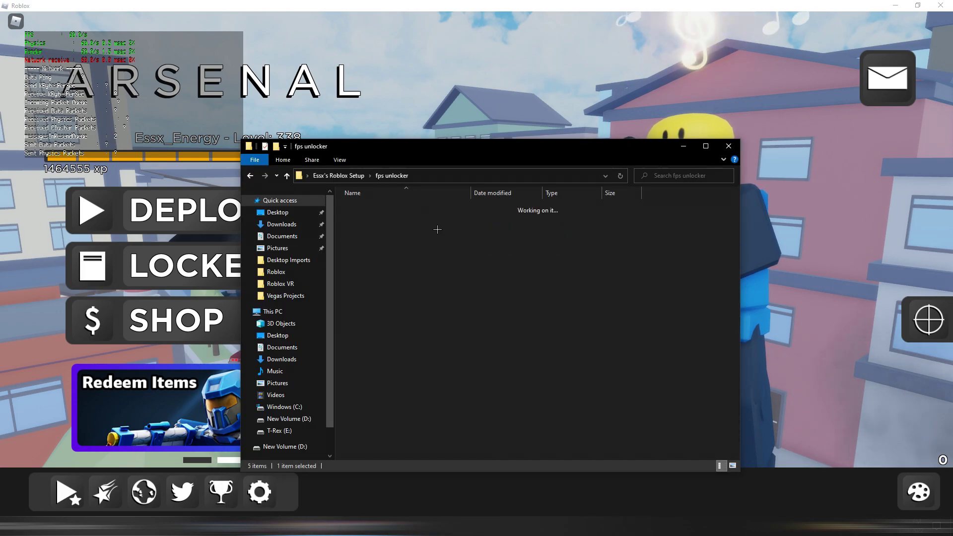
double_click(435, 207)
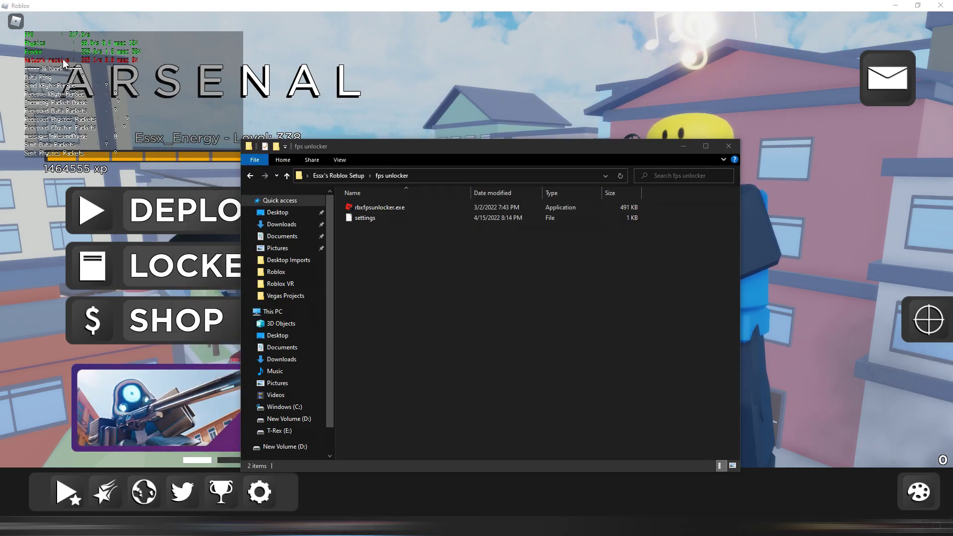
left_click(431, 246)
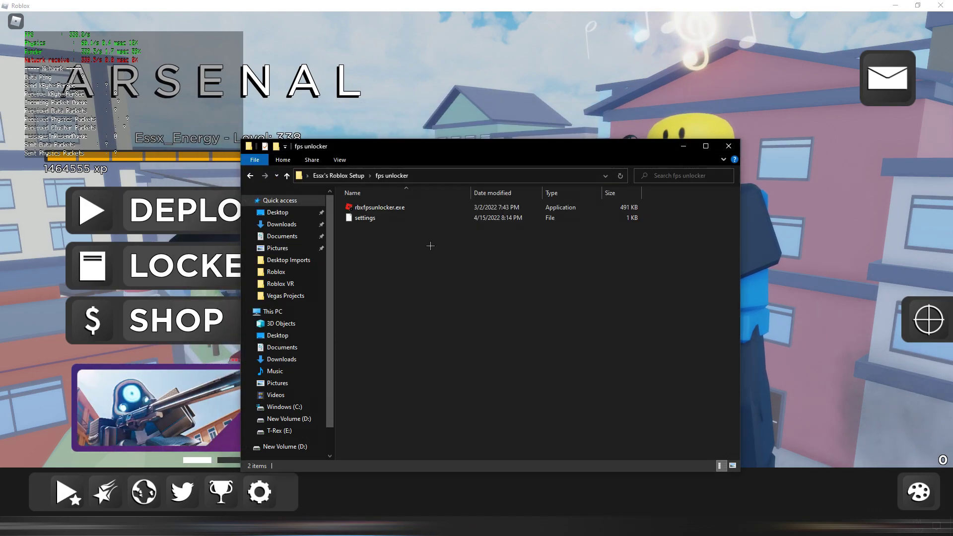
Run CrosshairOverlay.exe from the CrosshairOverlay-master folder, close the folder window, and return Roblox to full screen
key("alt+Up")
double_click(393, 206)
double_click(393, 207)
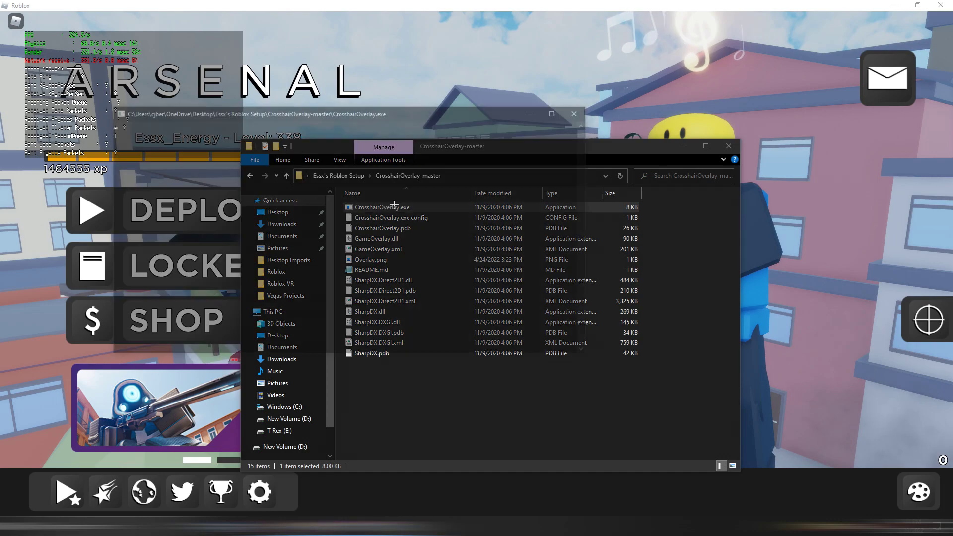
left_click(728, 146)
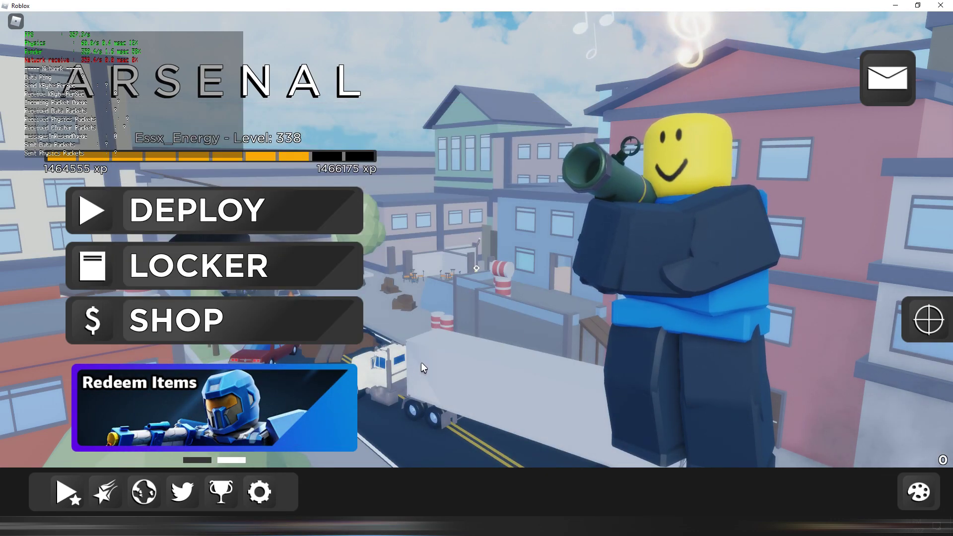
key("F11")
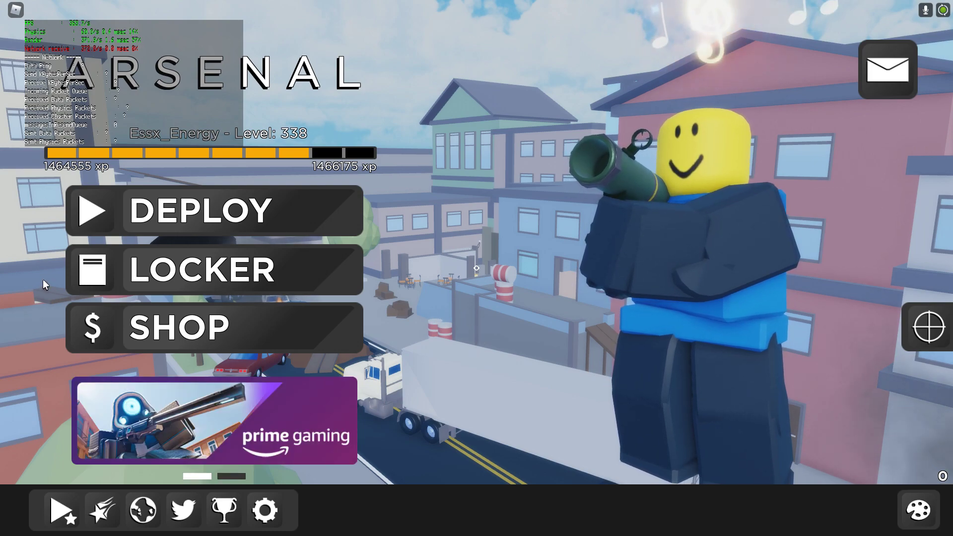
Open the ReShade overlay in the game, look through its effects list, and load the Roshade Low.ini preset
key("Home")
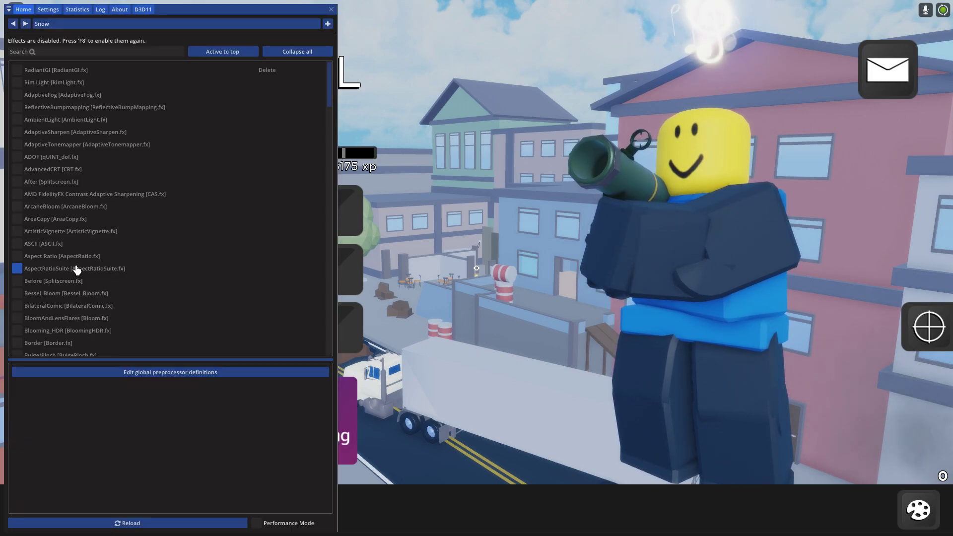
scroll(74, 263, "down", 15)
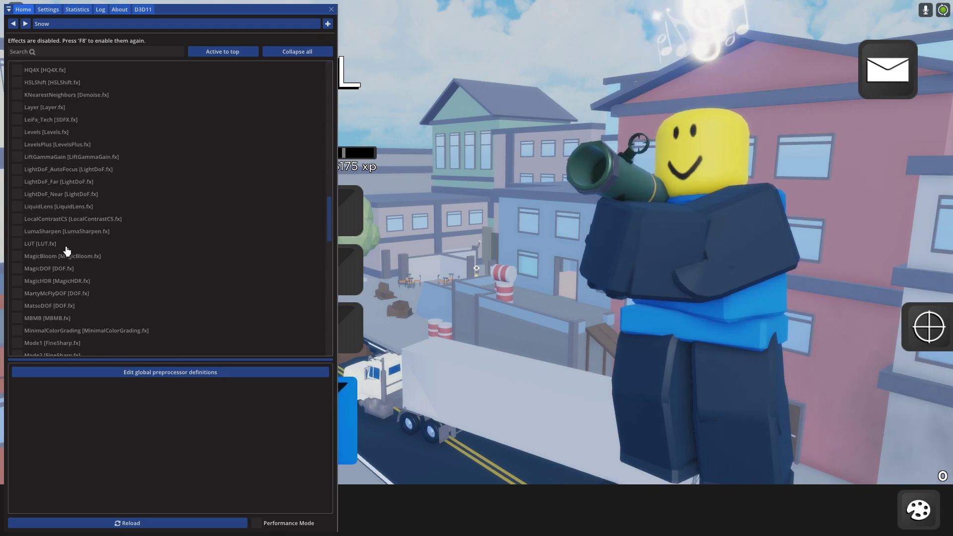
scroll(68, 253, "down", 10)
left_click_drag(328, 278, 276, 38)
left_click(173, 29)
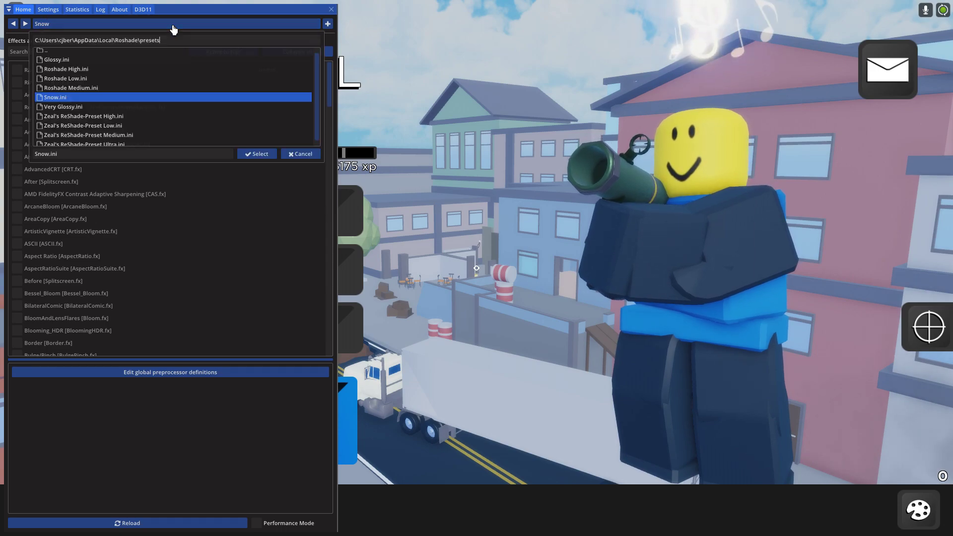
left_click(107, 78)
left_click(257, 153)
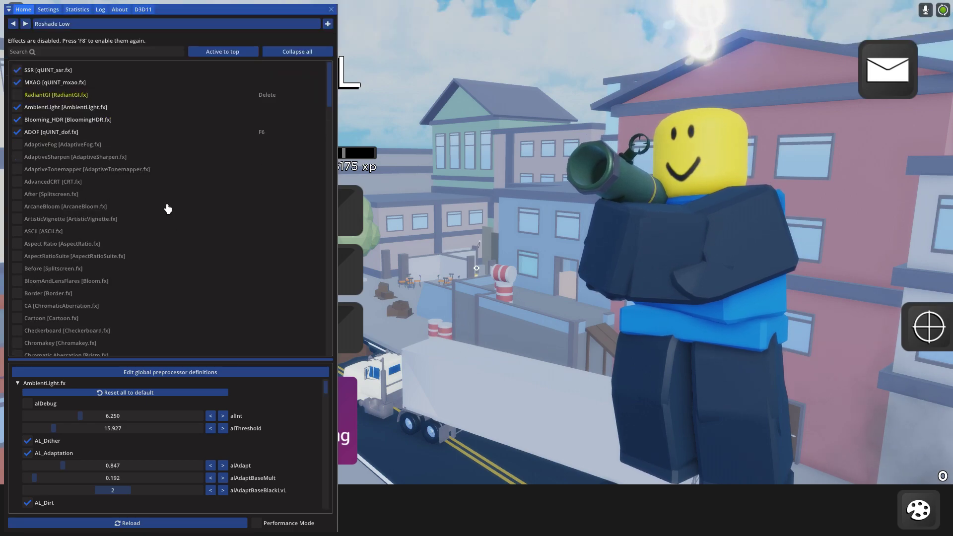
Switch the ReShade preset to Roshade Medium.ini and close the overlay
left_click(174, 24)
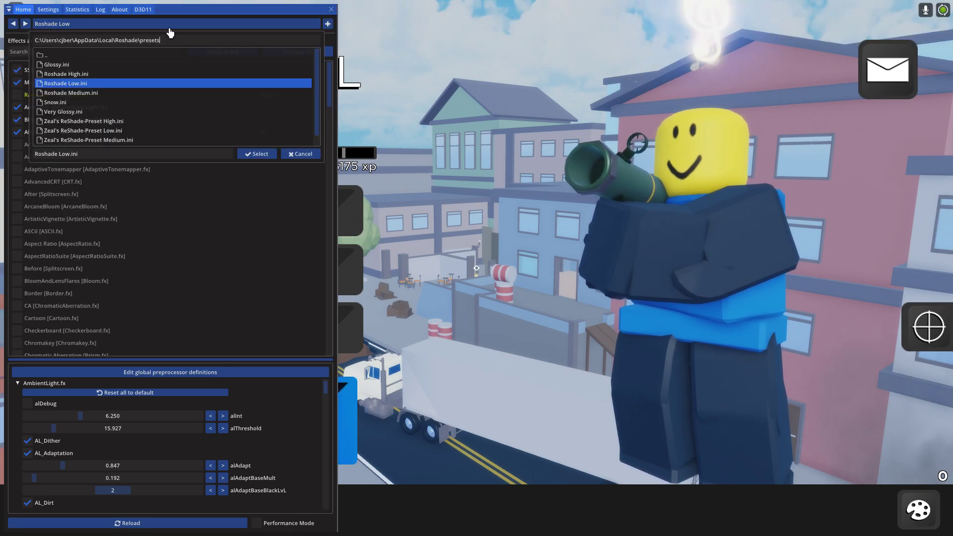
left_click(132, 93)
left_click(254, 155)
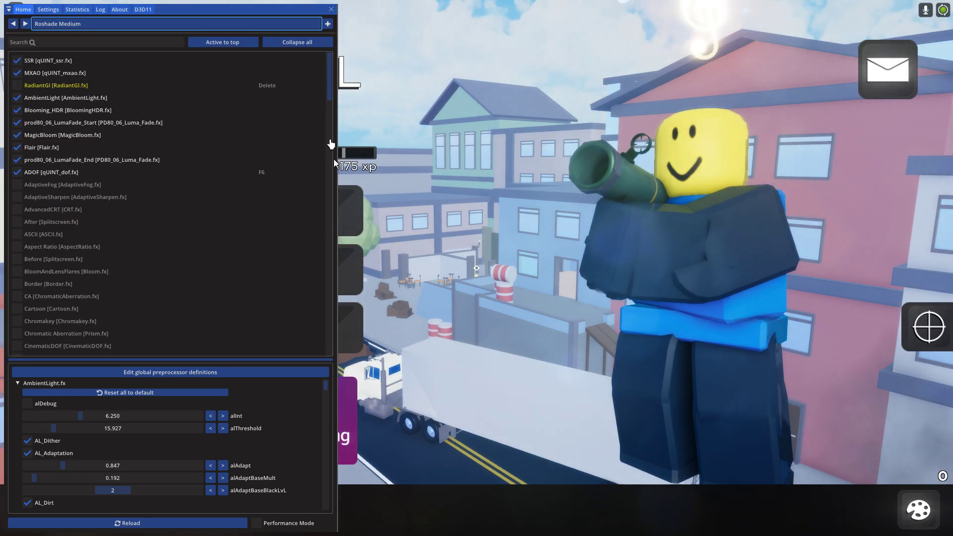
key("Home")
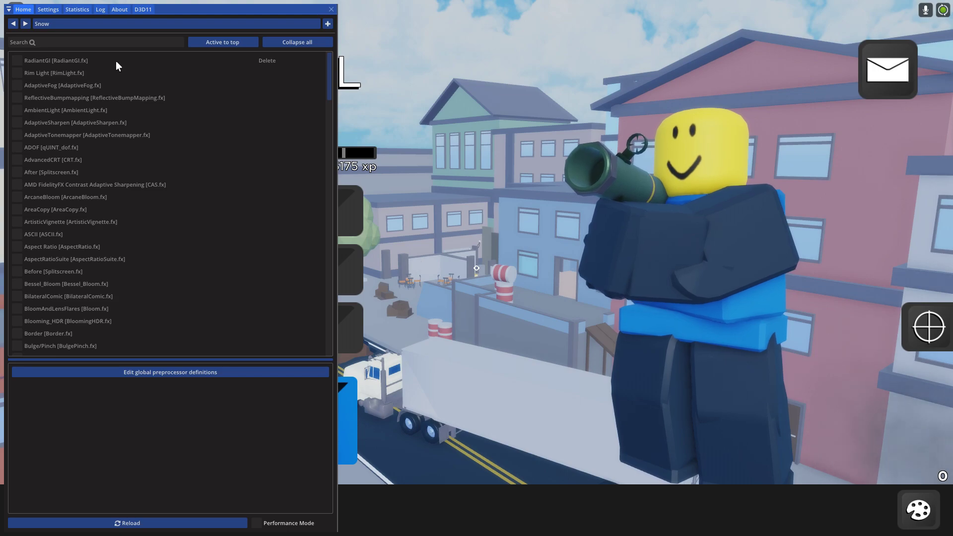
Filter the Snow preset's effects by "mot", enable MotionBlur, and try it with the pistol in the Arsenal match
left_click(105, 43)
type("mo")
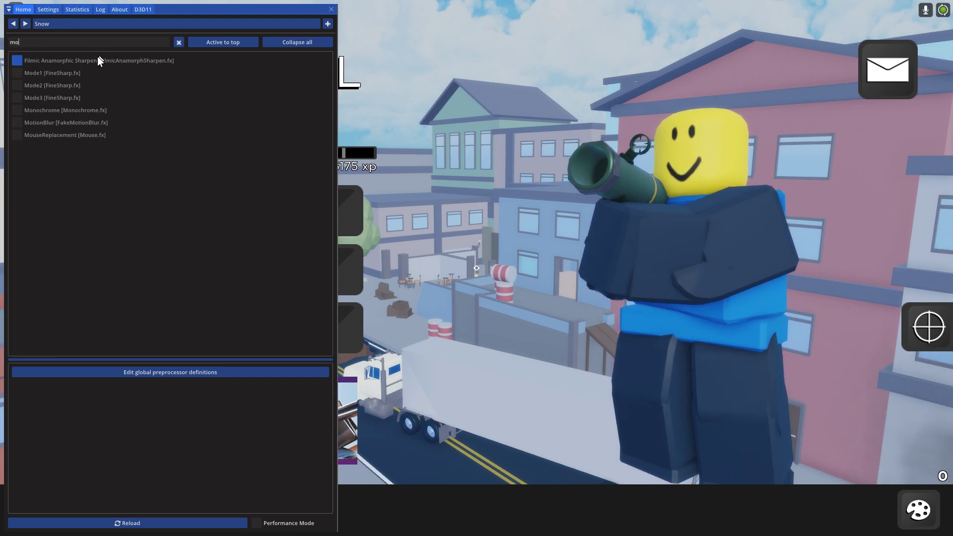
type("t")
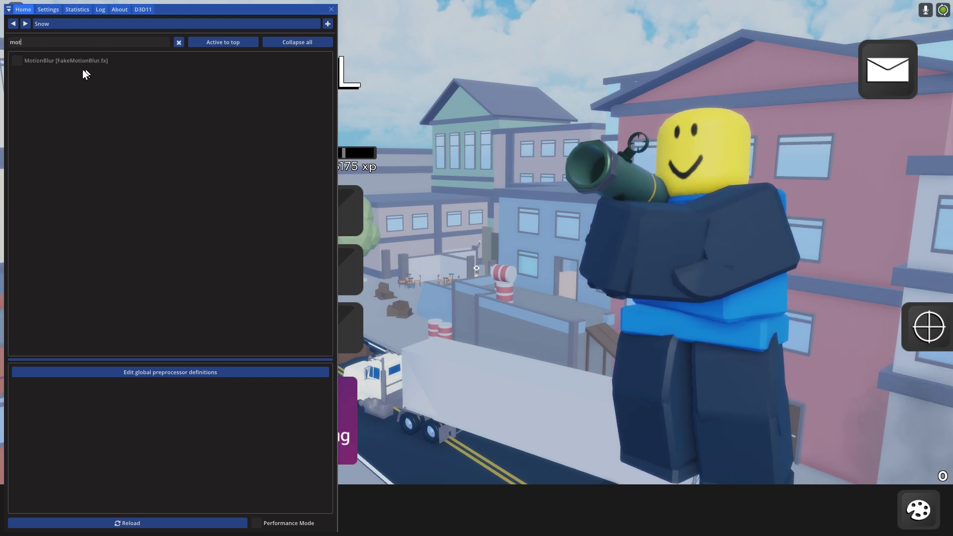
left_click(37, 62)
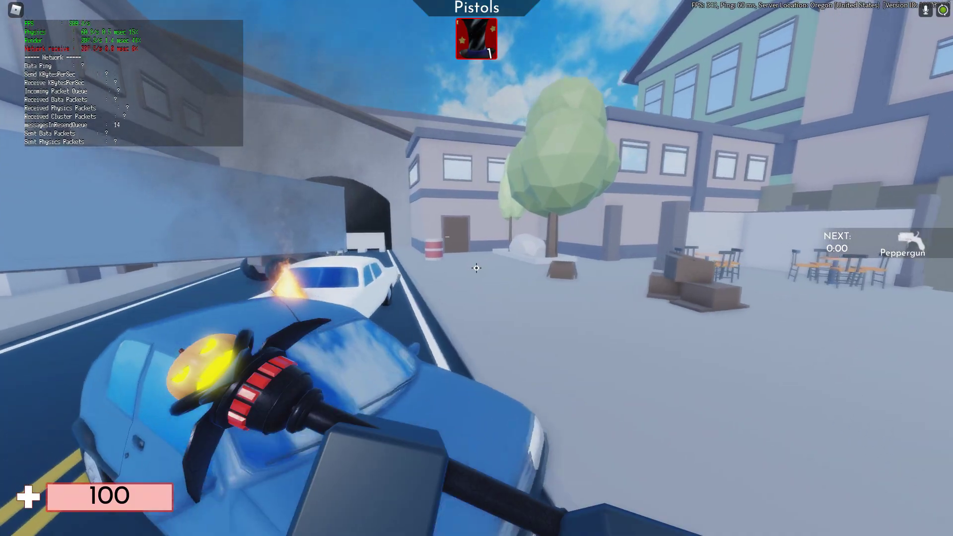
key("1")
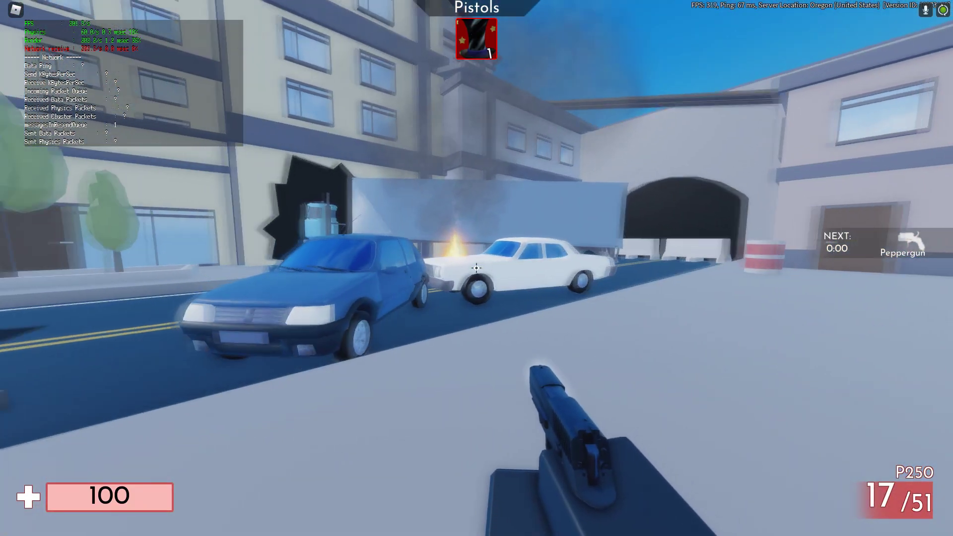
left_click(476, 268)
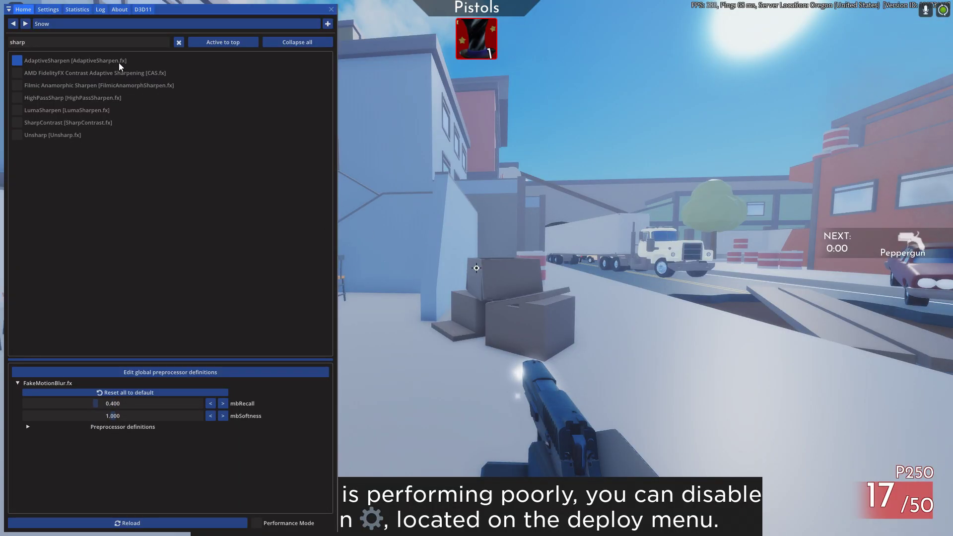
Enable AdaptiveSharpen among the "sharp" search results, toggle it to compare the picture, and close the ReShade overlay
left_click(31, 64)
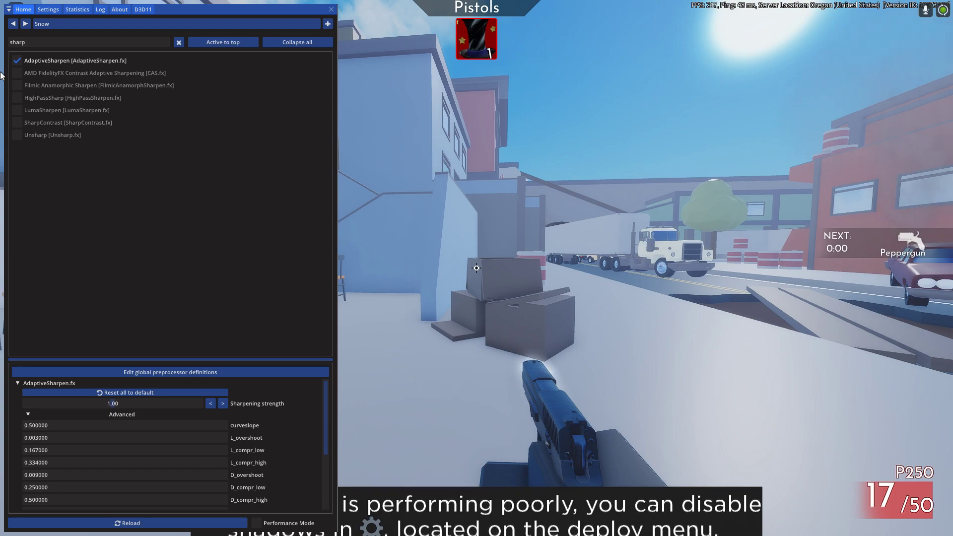
left_click(30, 60)
left_click(31, 61)
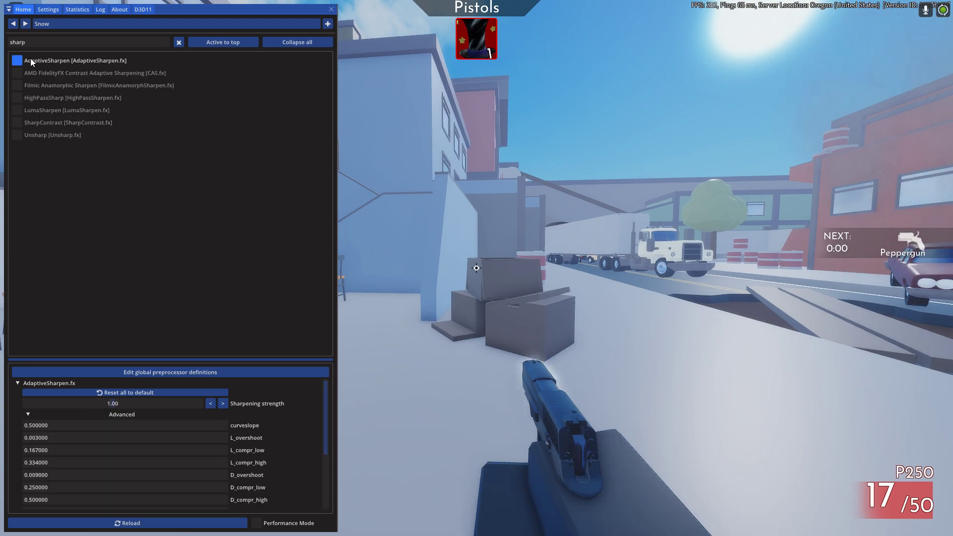
key("Home")
Move around the Arsenal map while switching between melee weapon and pistol to examine the shader effects and crosshair overlay
key("w")
key("3")
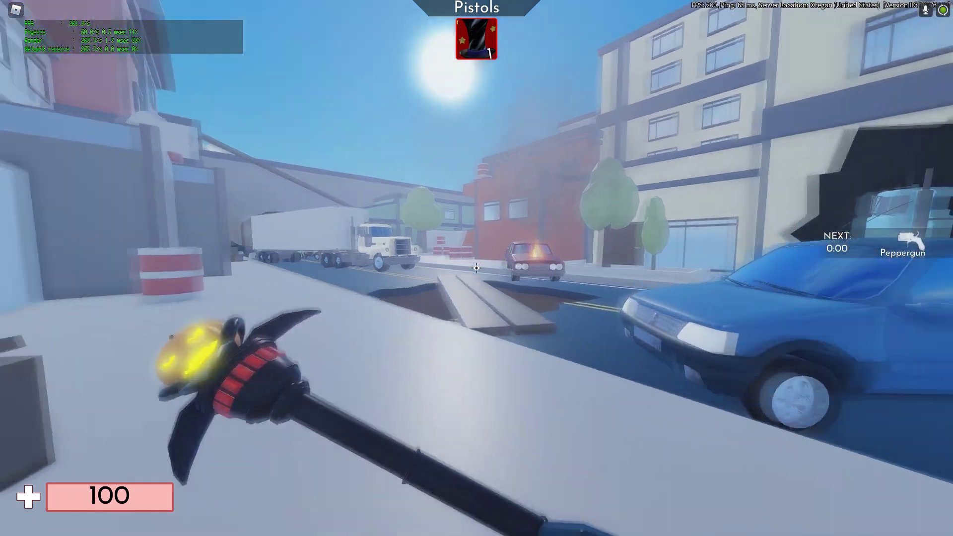
key("w")
left_click(477, 268)
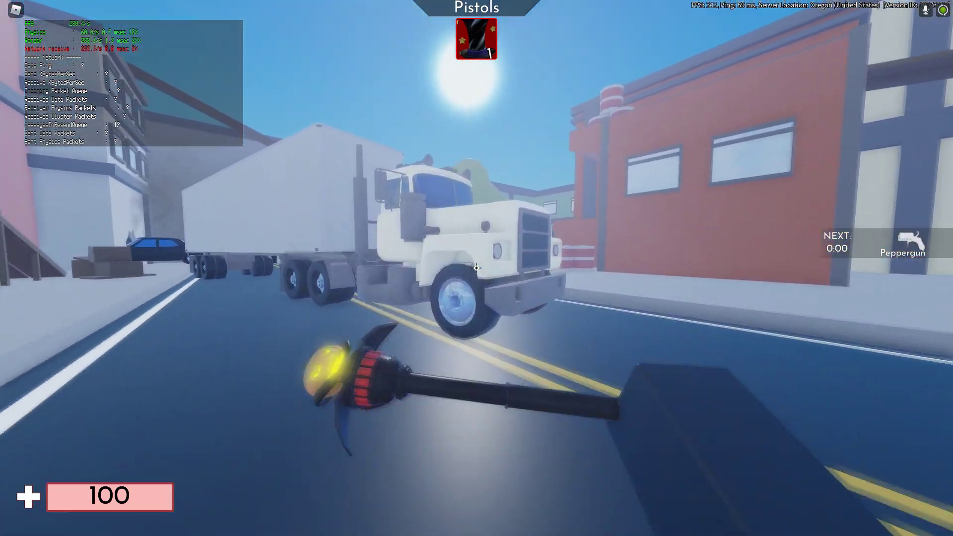
key("space")
key("1")
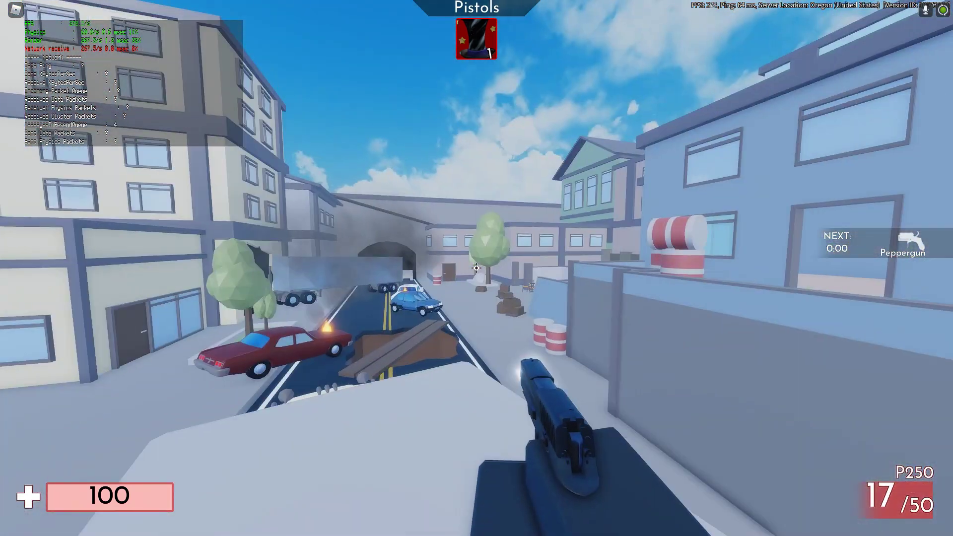
key("w")
key("2")
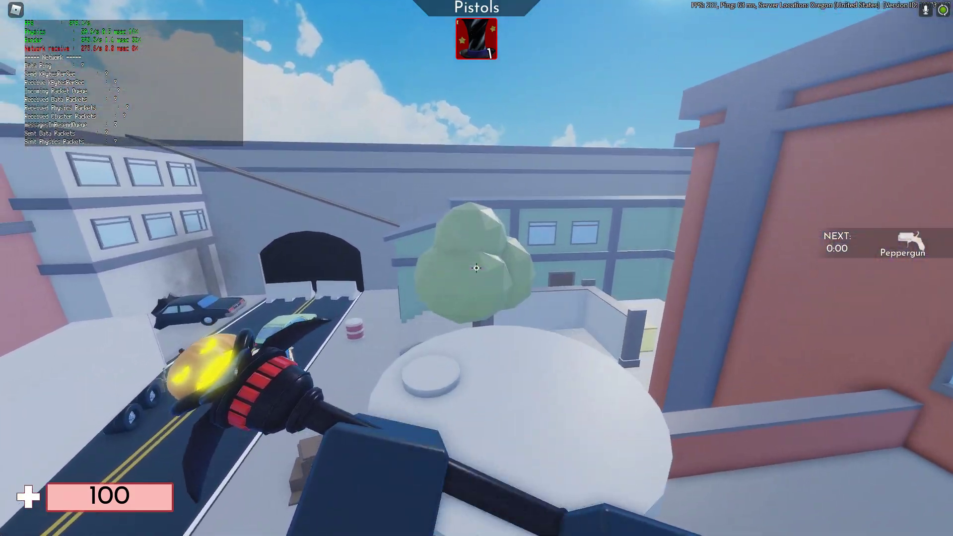
key("w")
key("space")
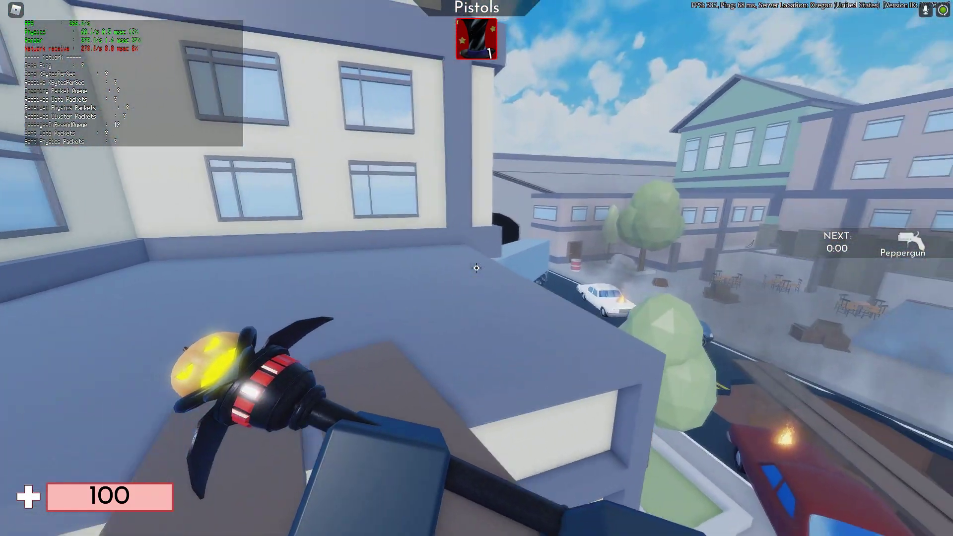